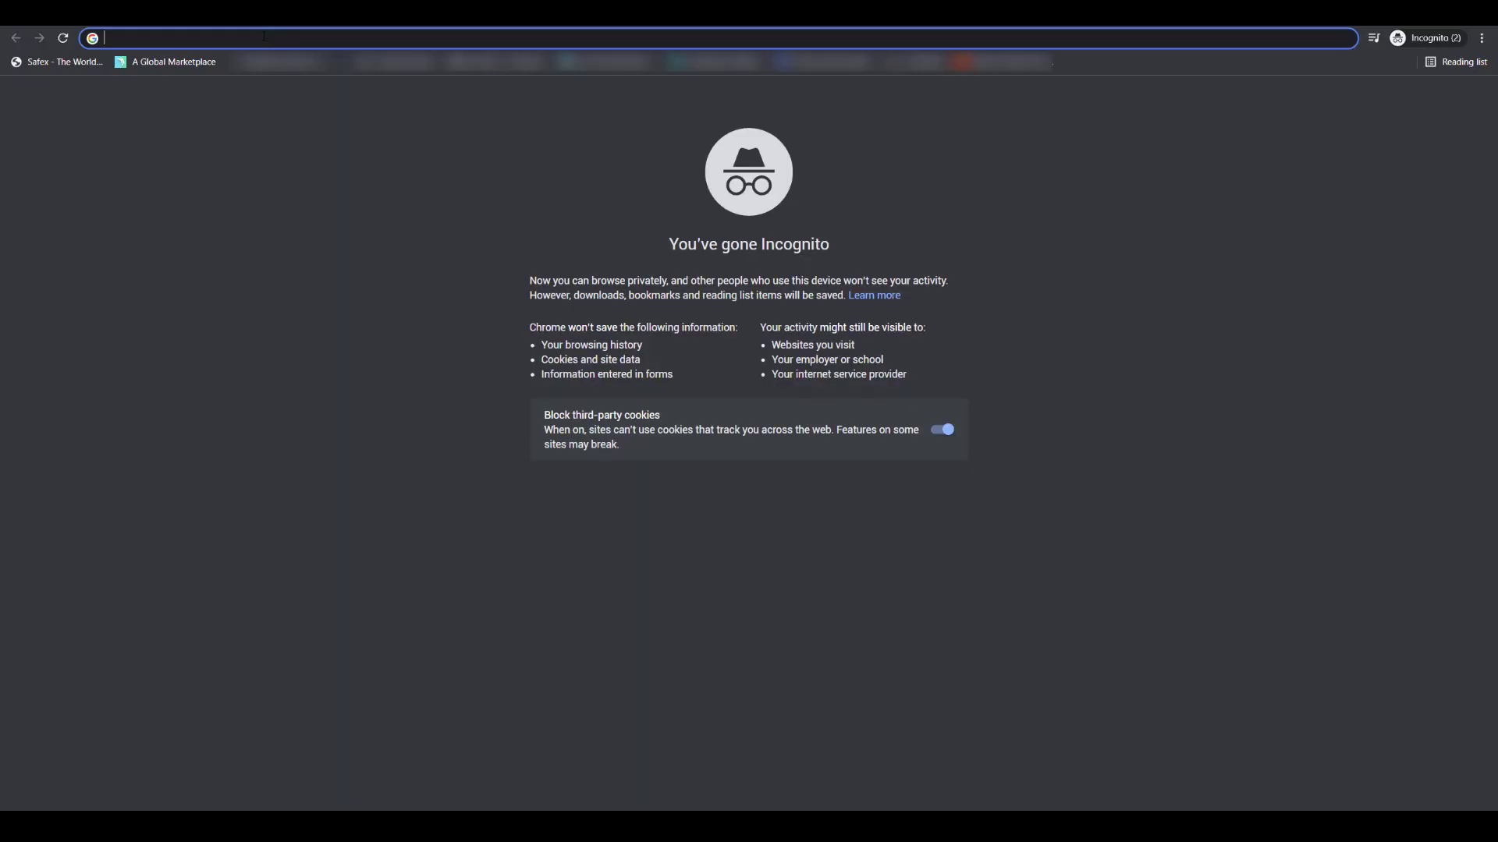
{"action": "type", "text": "xcalibra.com"}
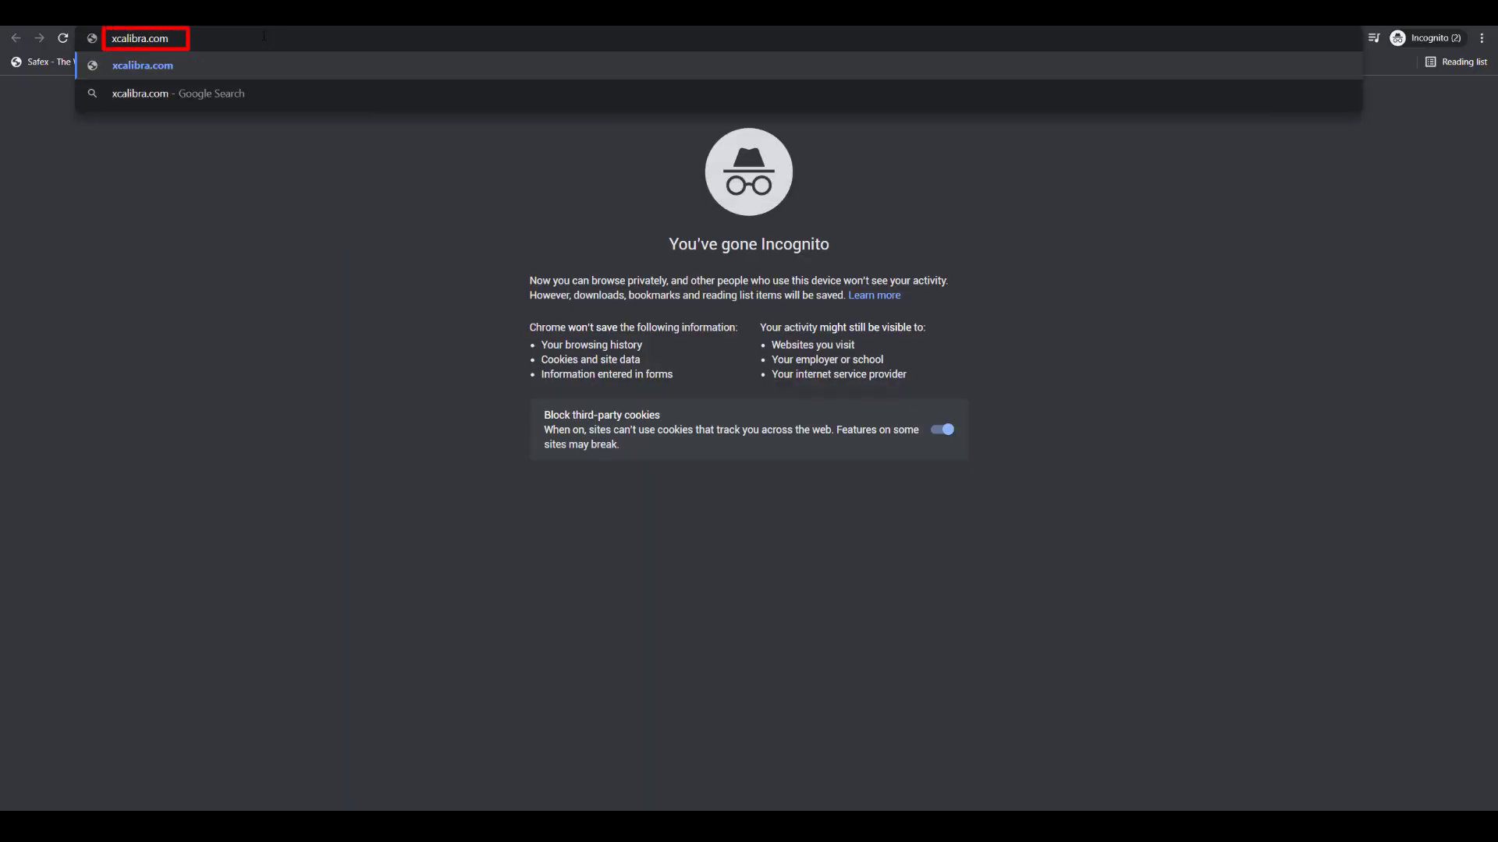
- Load xcalibra.com, go to Buy With Card and log in with email, password and 2FA code
{"action": "key", "text": "Return"}
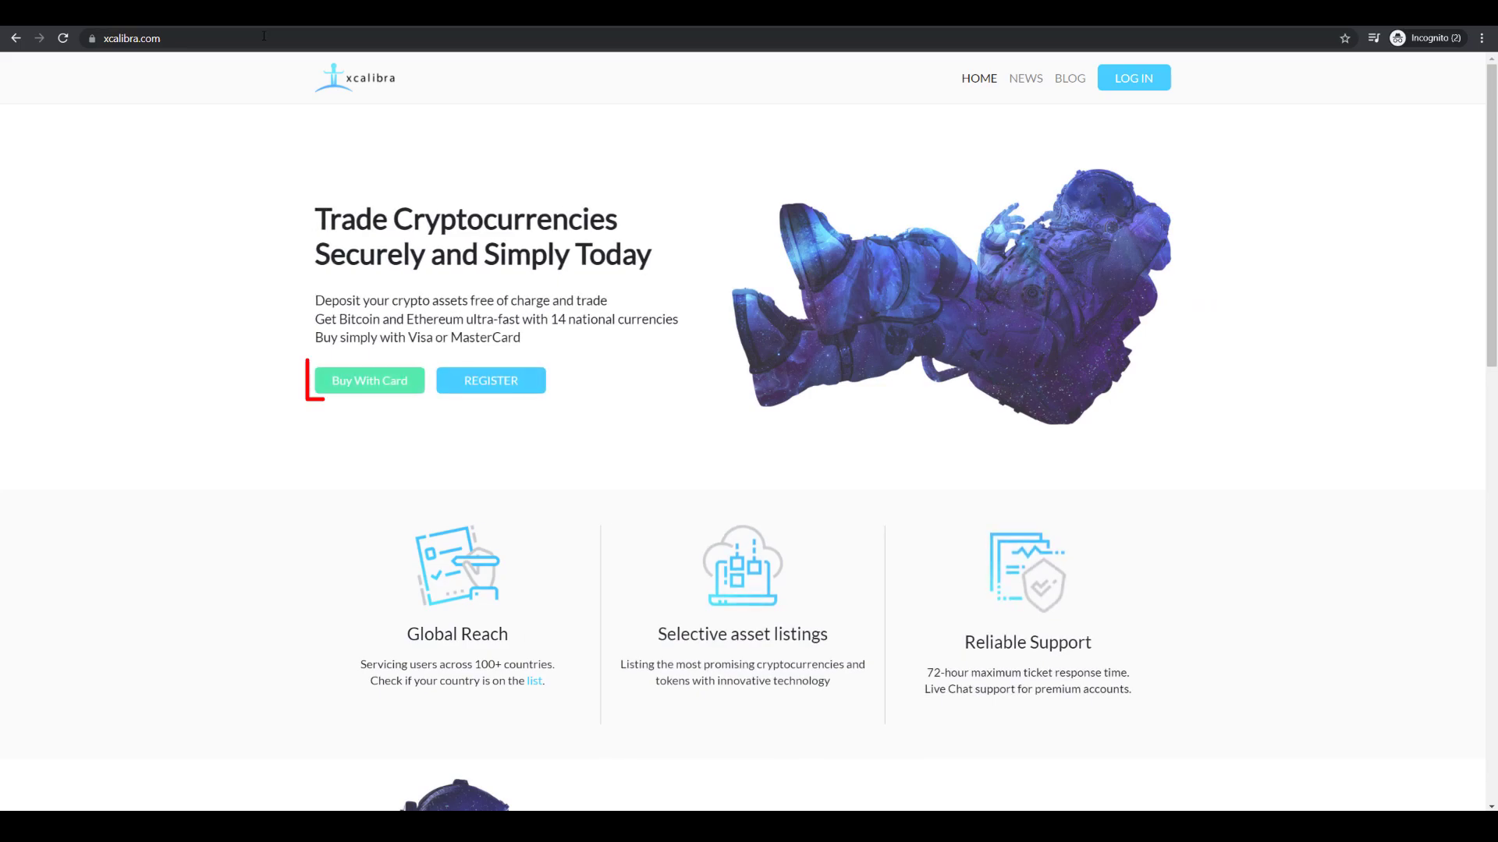
{"action": "left_click", "coordinate": [378, 392]}
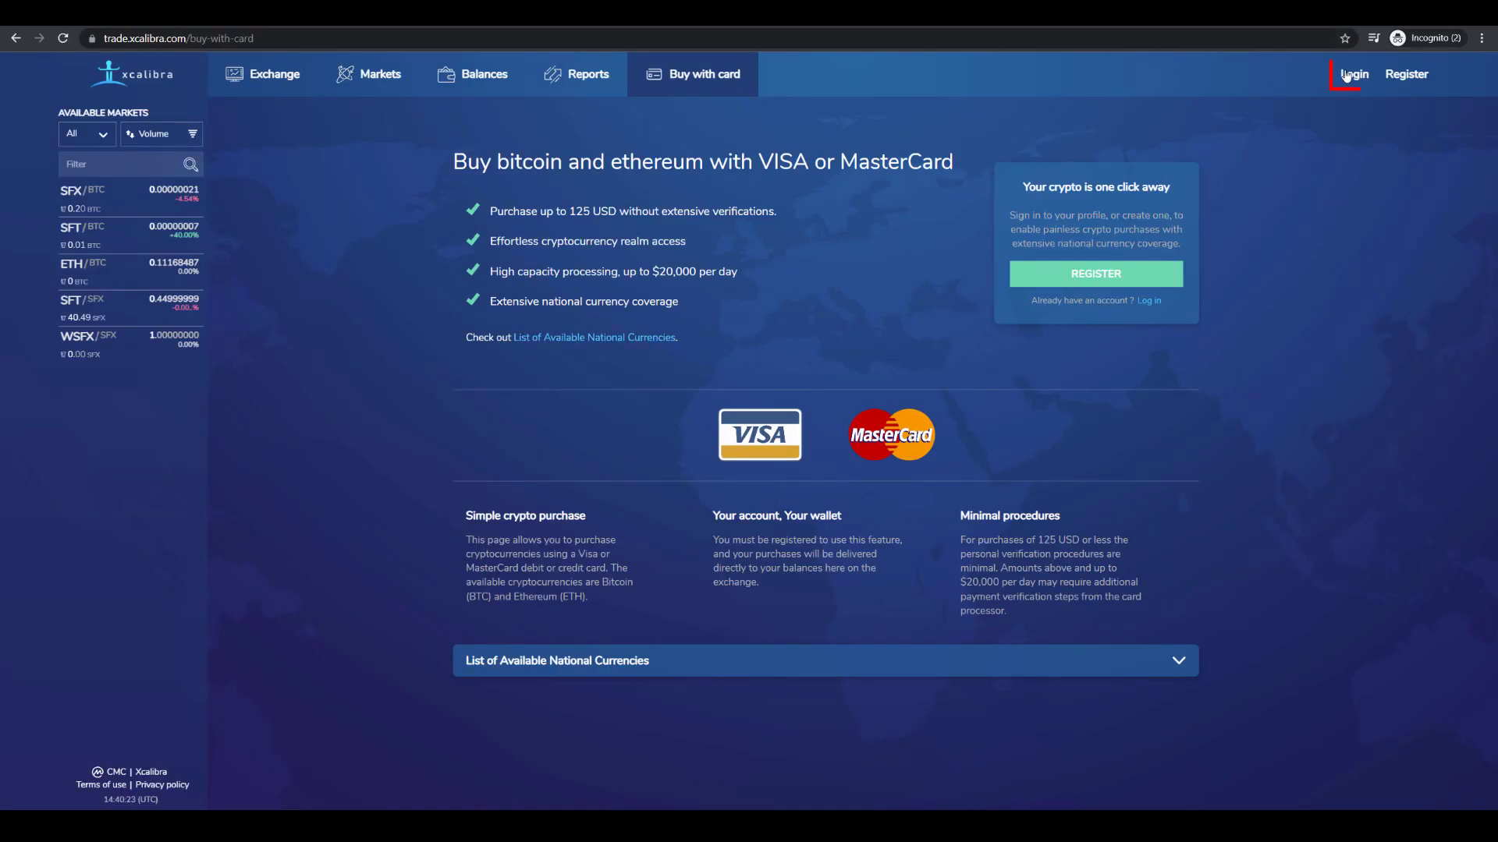
{"action": "left_click", "coordinate": [1348, 75]}
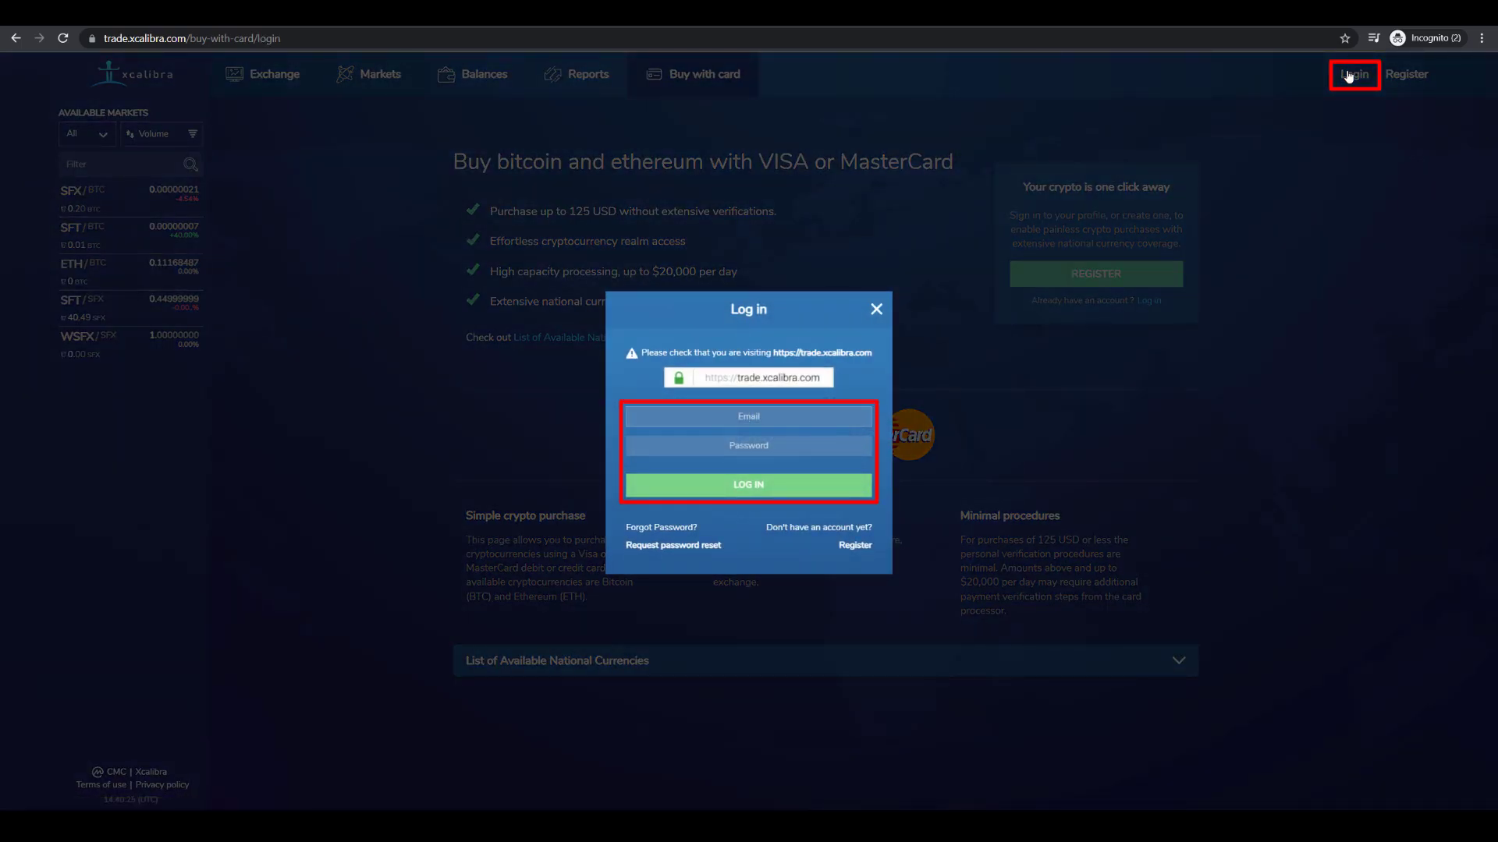
{"action": "type", "text": "email"}
{"action": "left_click", "coordinate": [811, 444]}
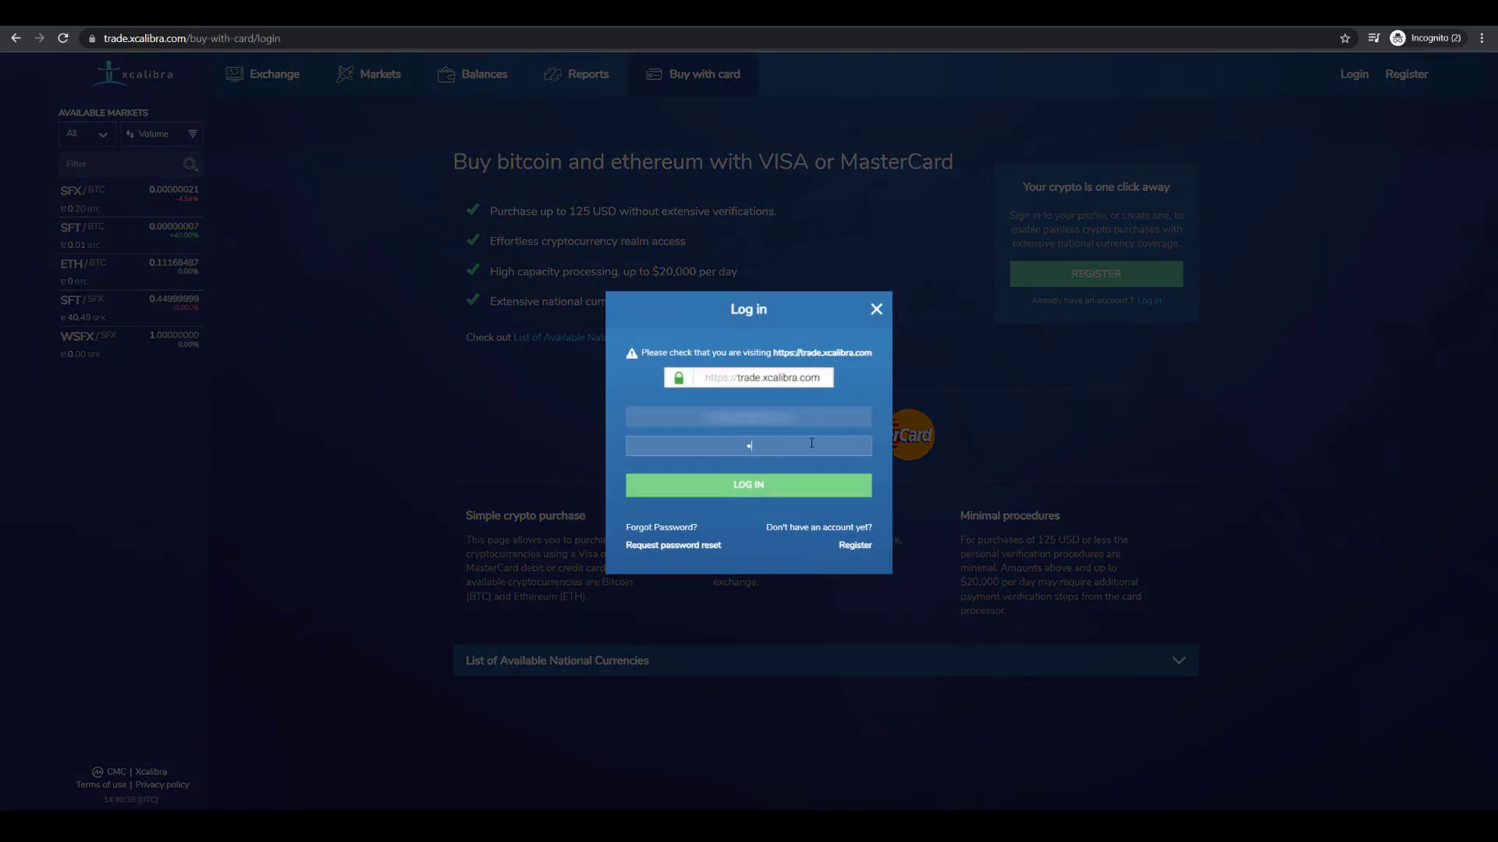
{"action": "left_click", "coordinate": [758, 489]}
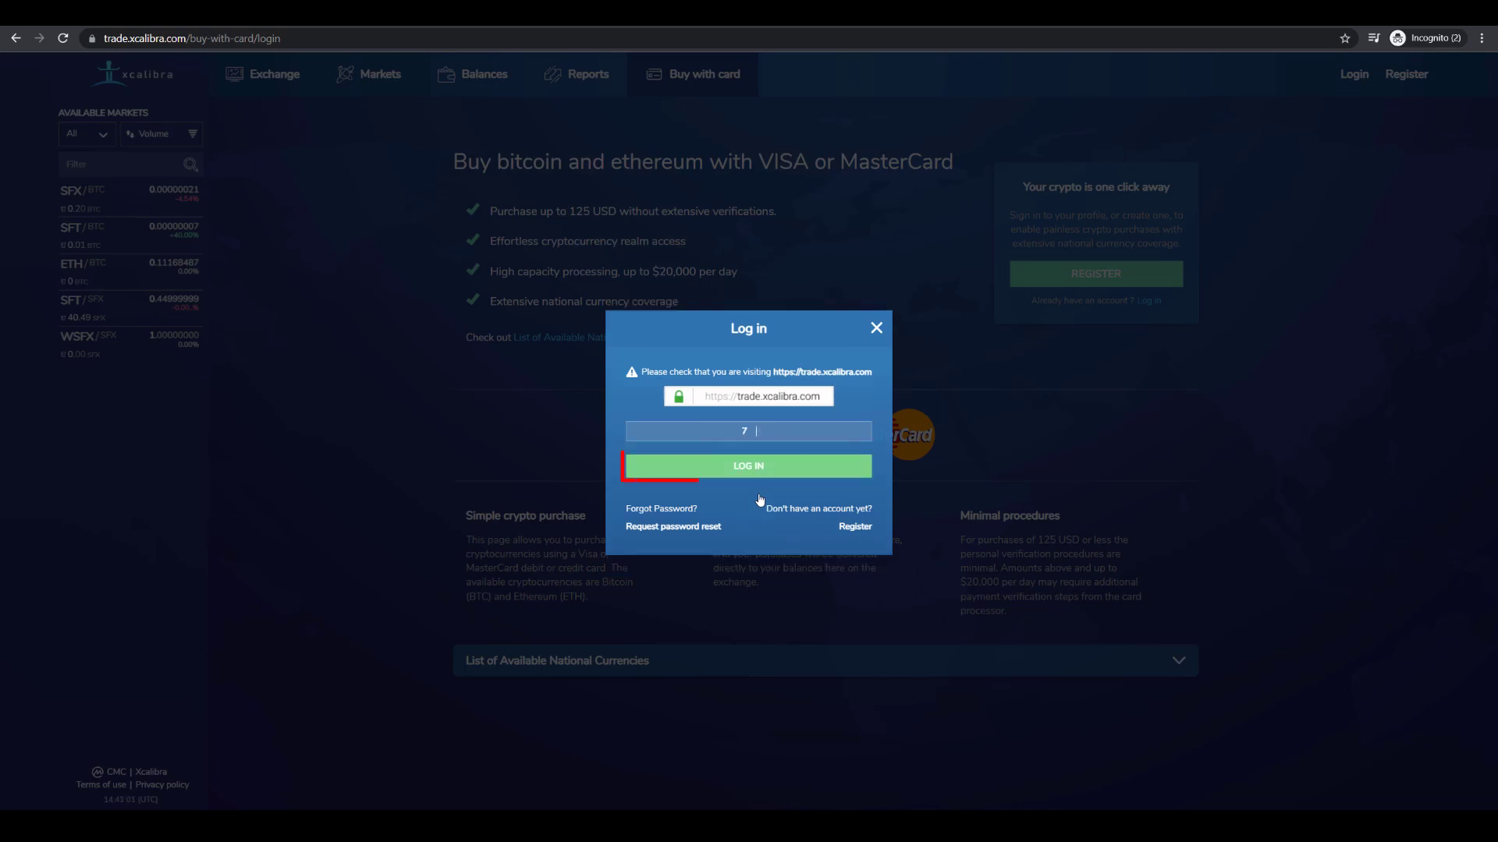
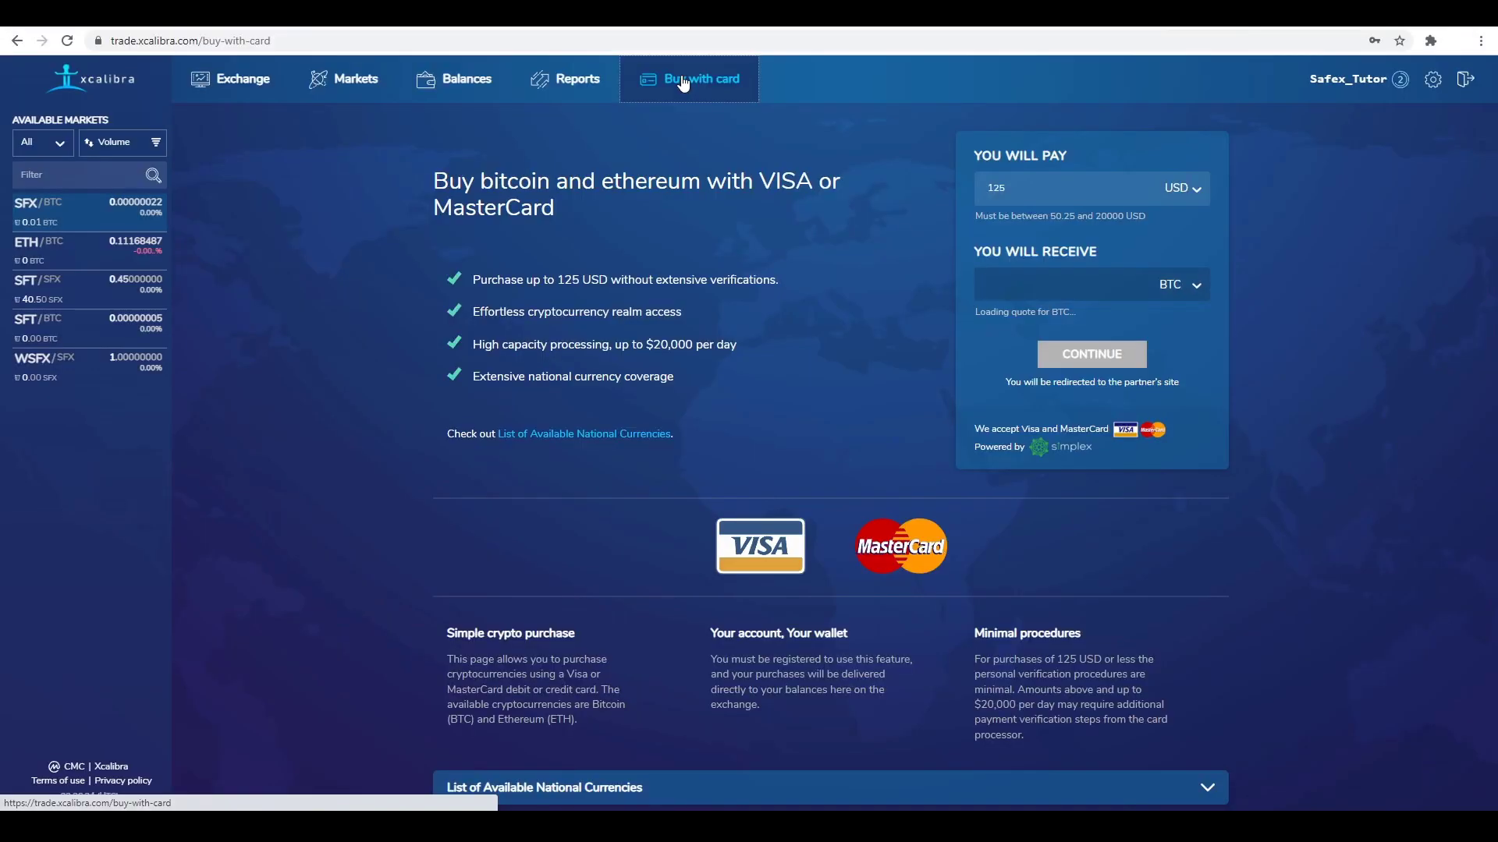
- Change the You Will Pay amount from 125 to 200 USD and continue to Simplex checkout
{"action": "left_click", "coordinate": [1001, 190]}
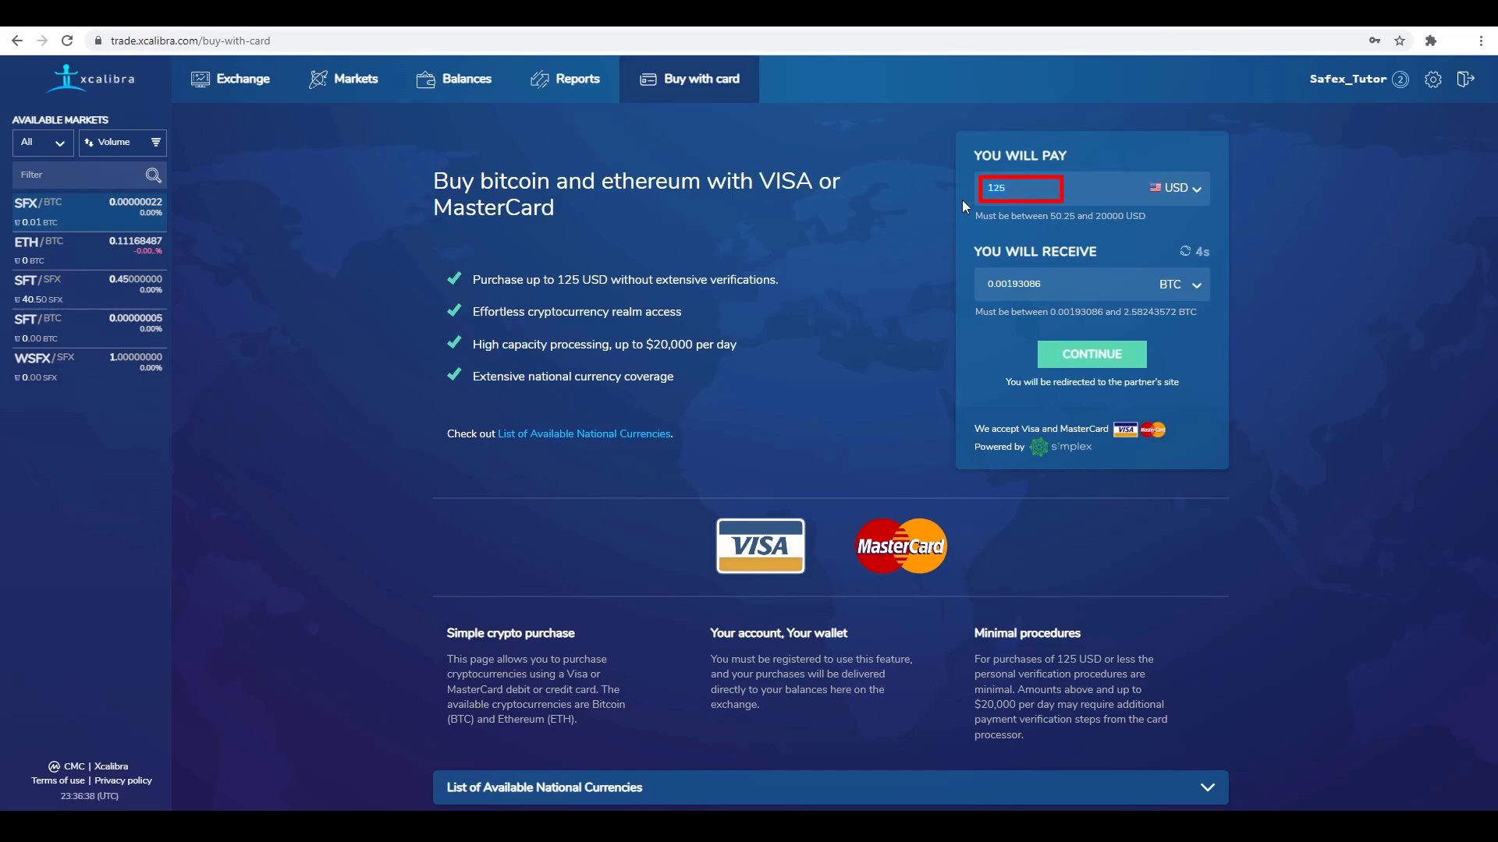
{"action": "type", "text": "200"}
{"action": "left_click", "coordinate": [1088, 358]}
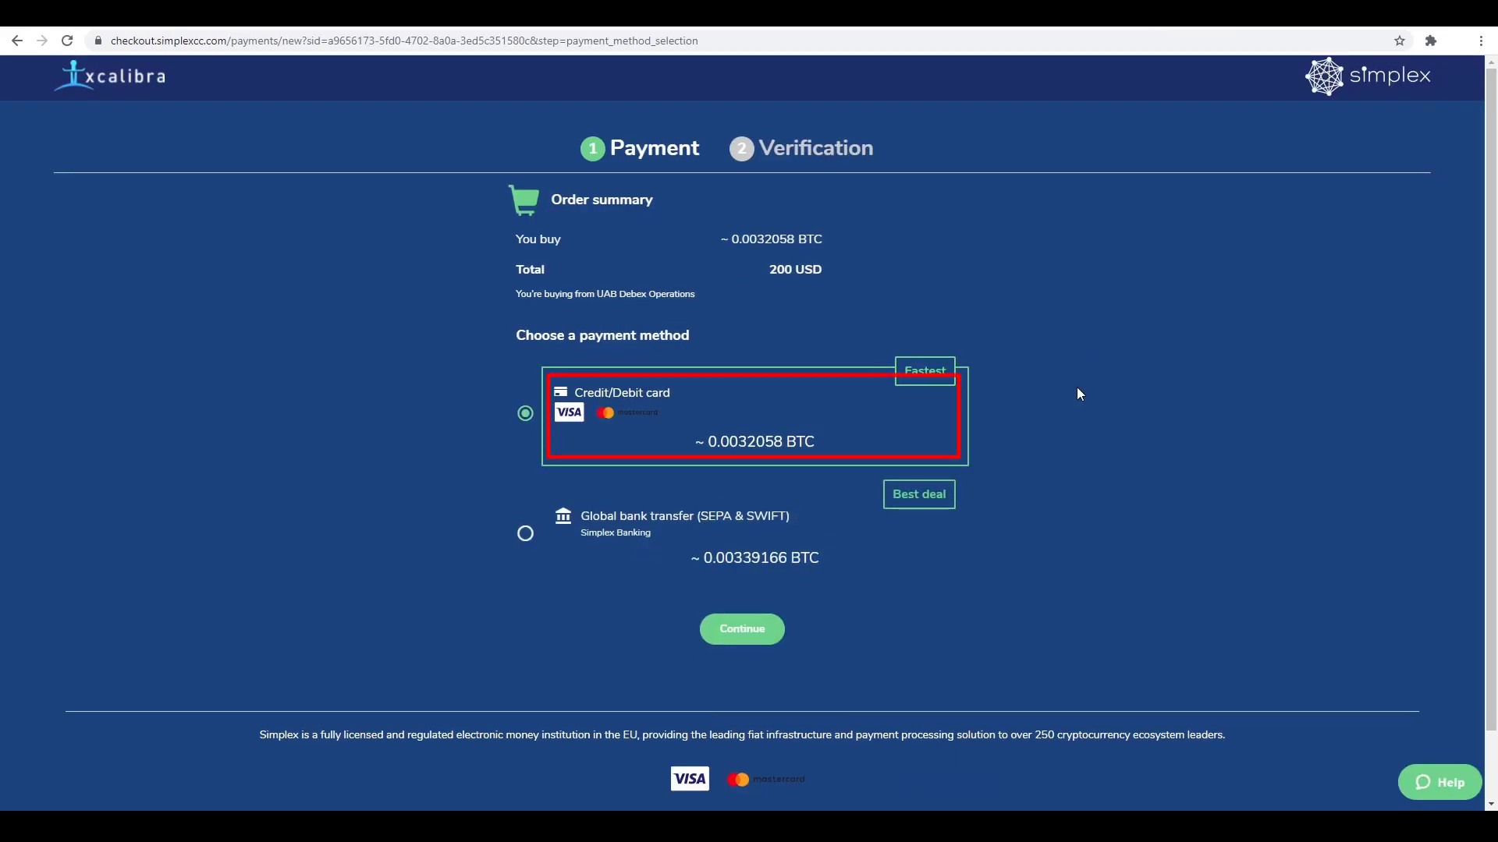
- Pay by credit/debit card, submit card and billing details, and confirm paying 285.65 AUD
{"action": "left_click", "coordinate": [742, 626]}
{"action": "left_click", "coordinate": [652, 453]}
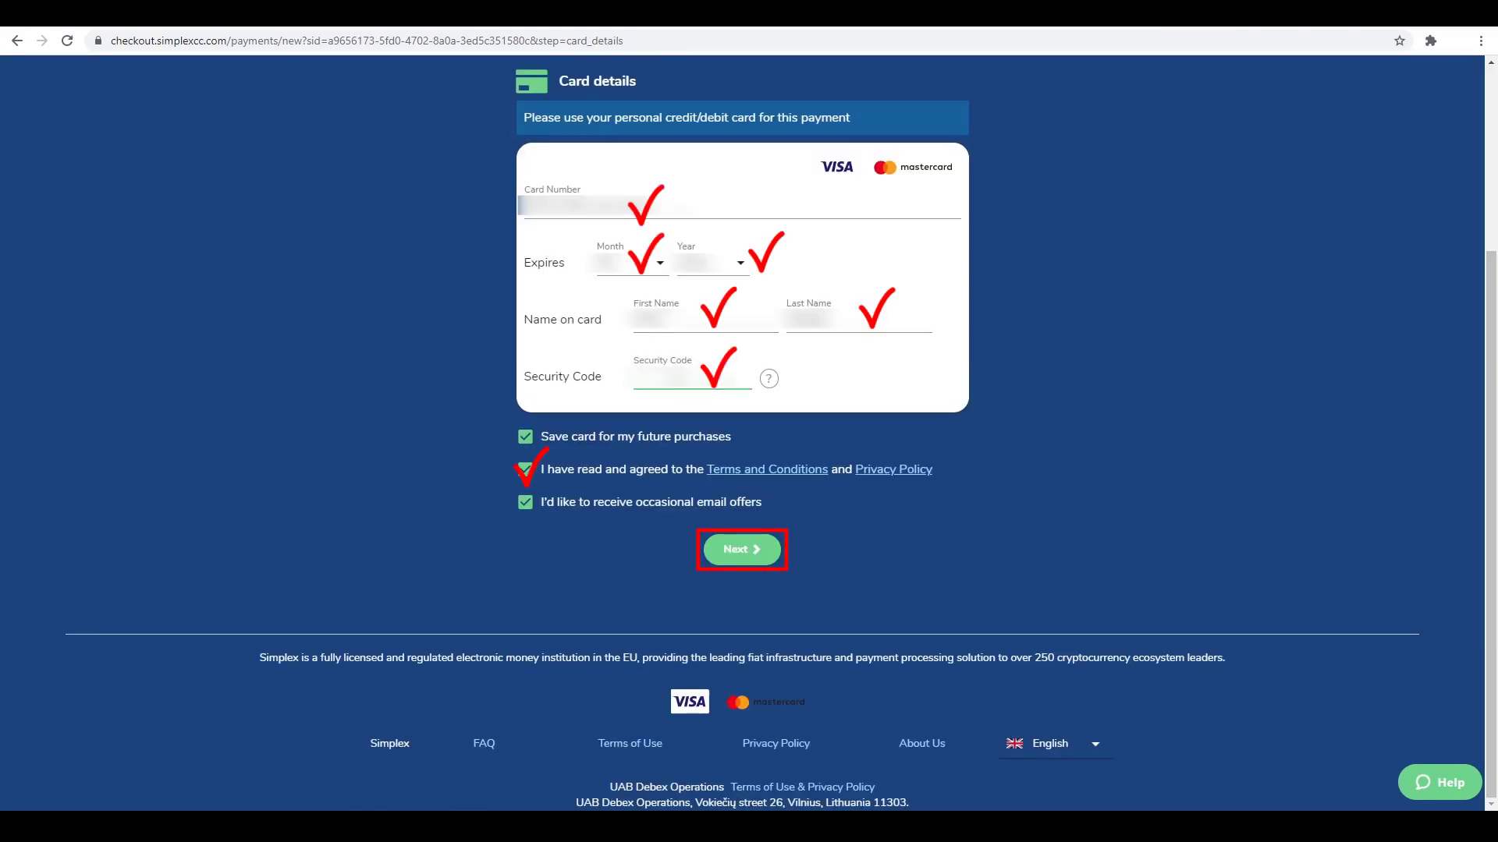
{"action": "left_click", "coordinate": [742, 548]}
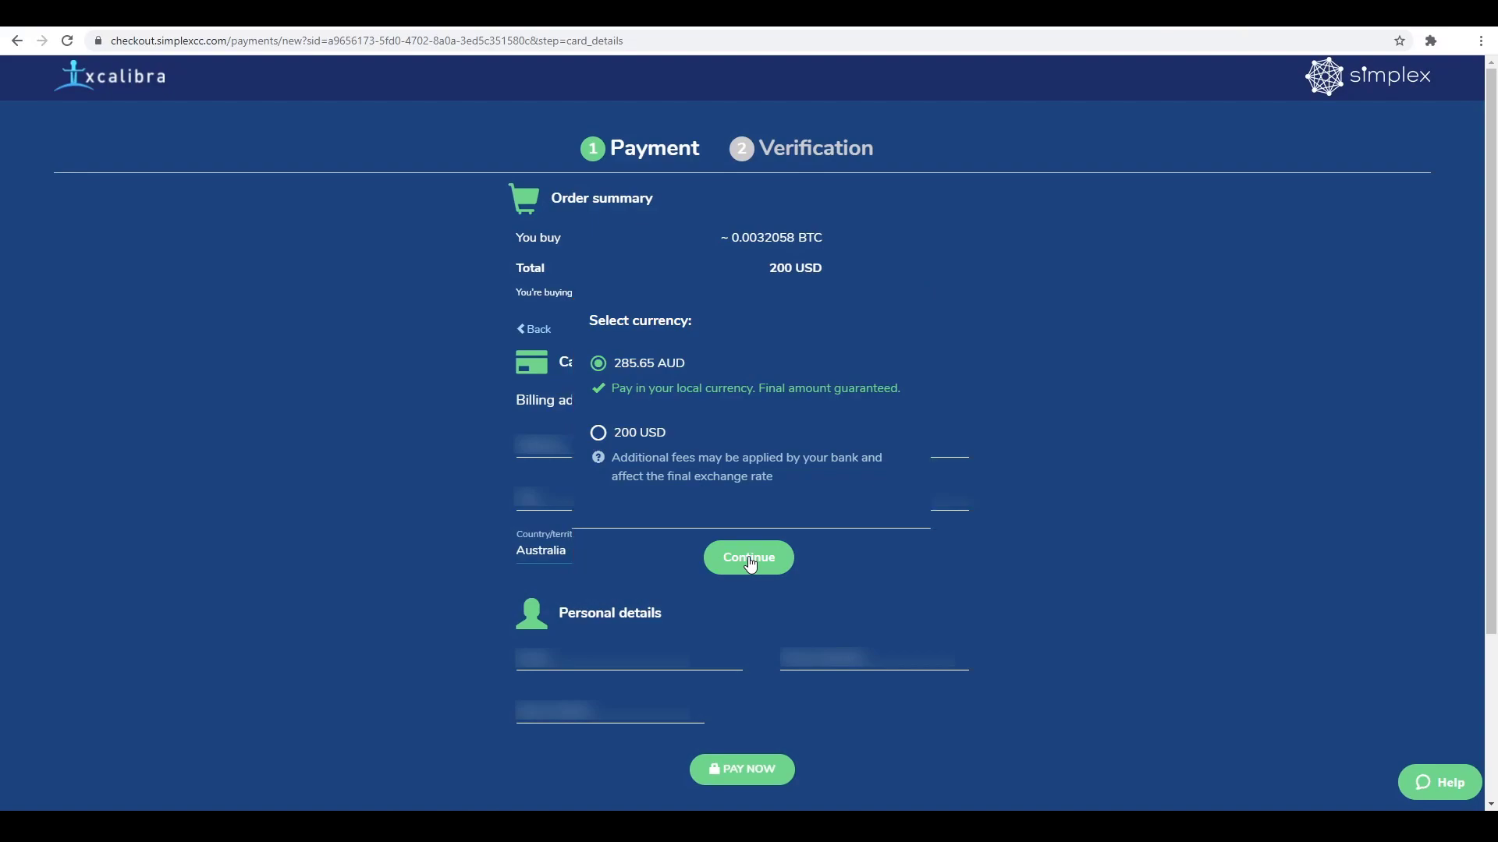
{"action": "left_click", "coordinate": [749, 563]}
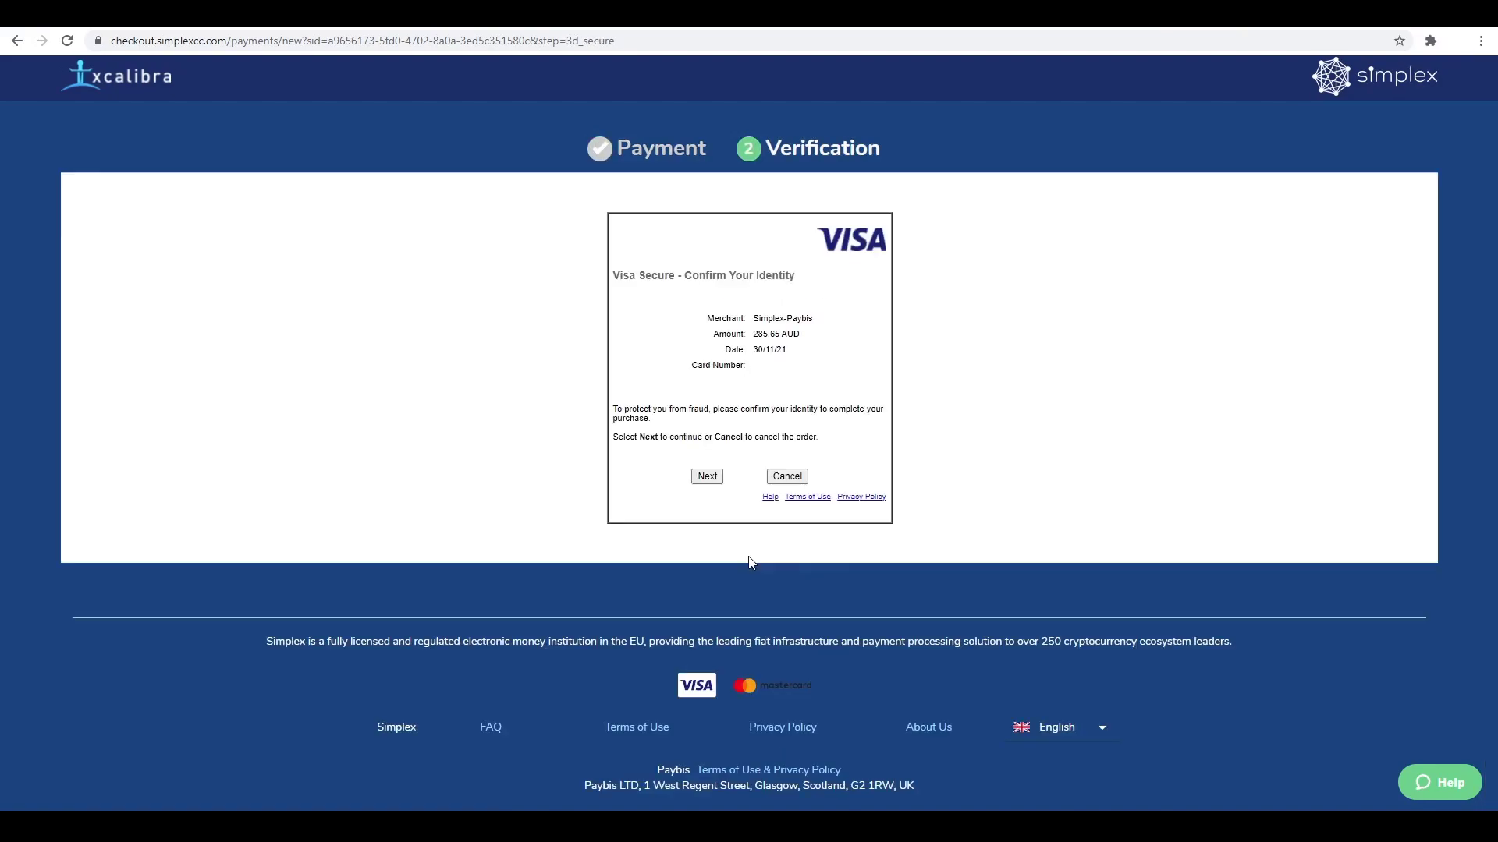
- Submit the Visa Secure one-time password and return to Xcalibra after approval
{"action": "left_click", "coordinate": [707, 477]}
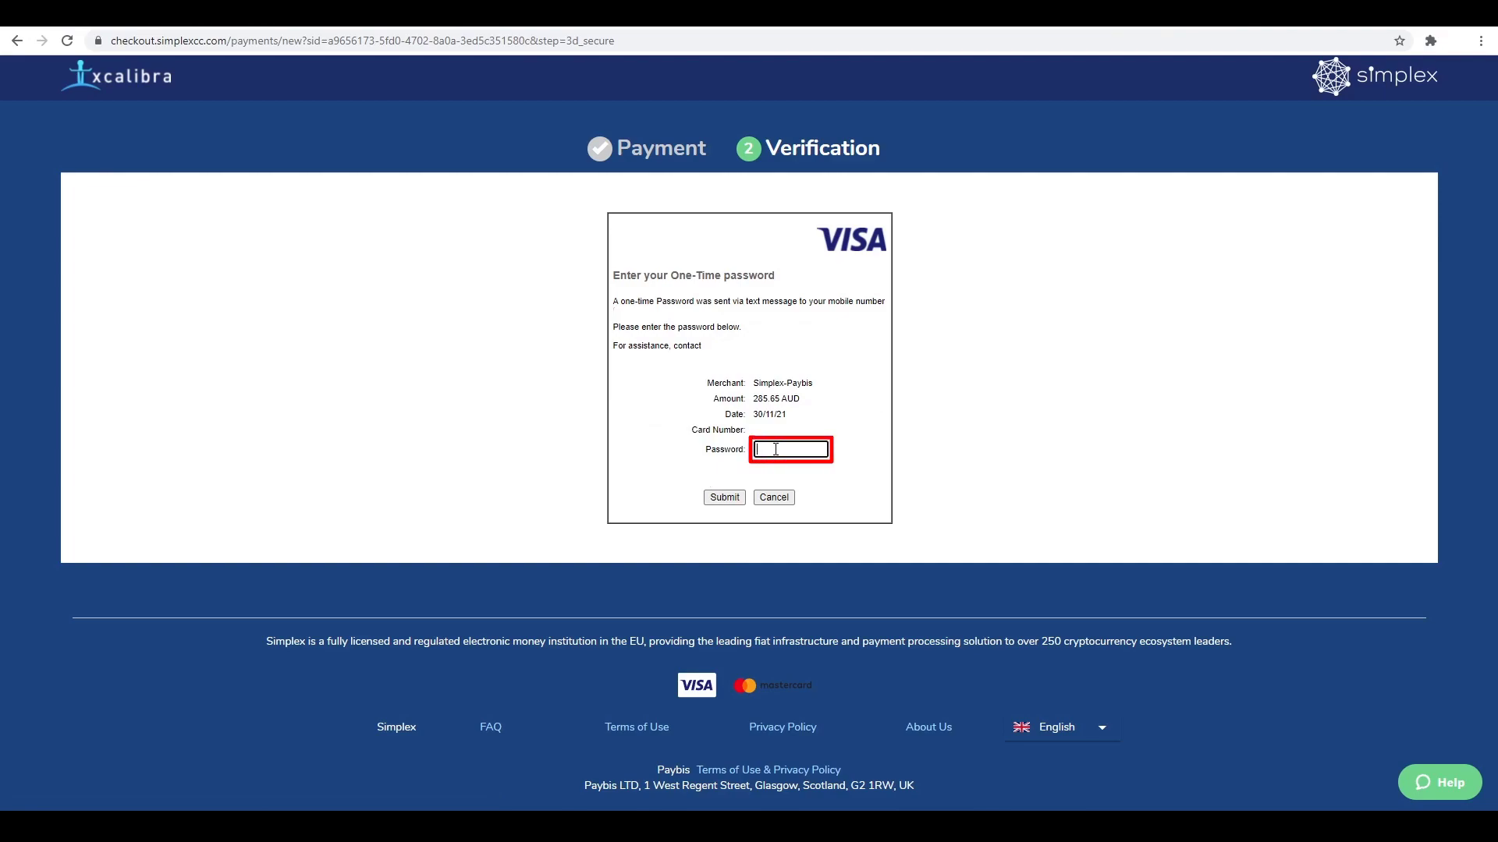
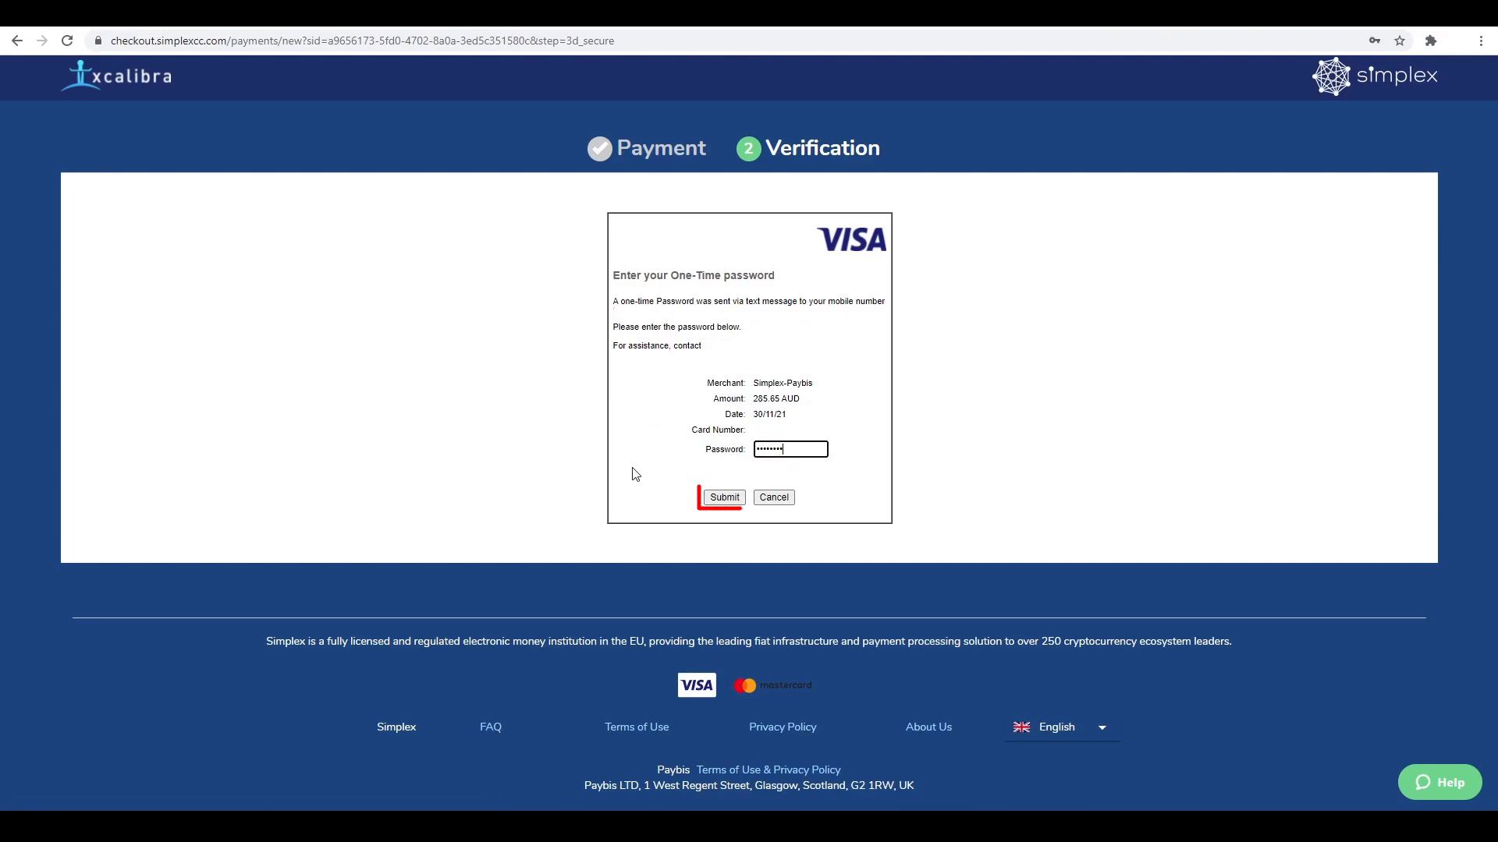
{"action": "left_click", "coordinate": [725, 497]}
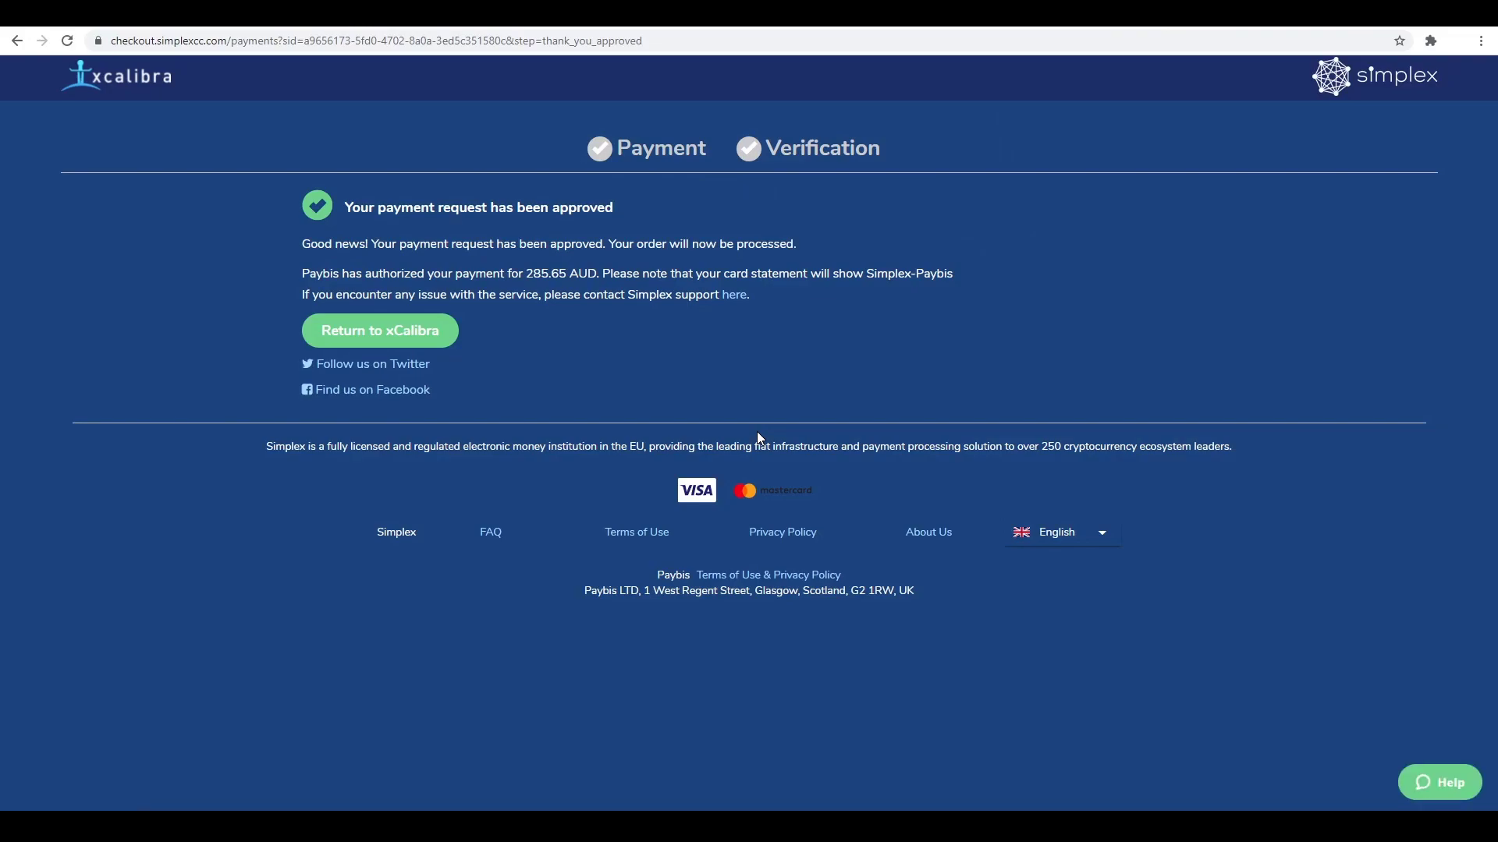
{"action": "left_click", "coordinate": [373, 334]}
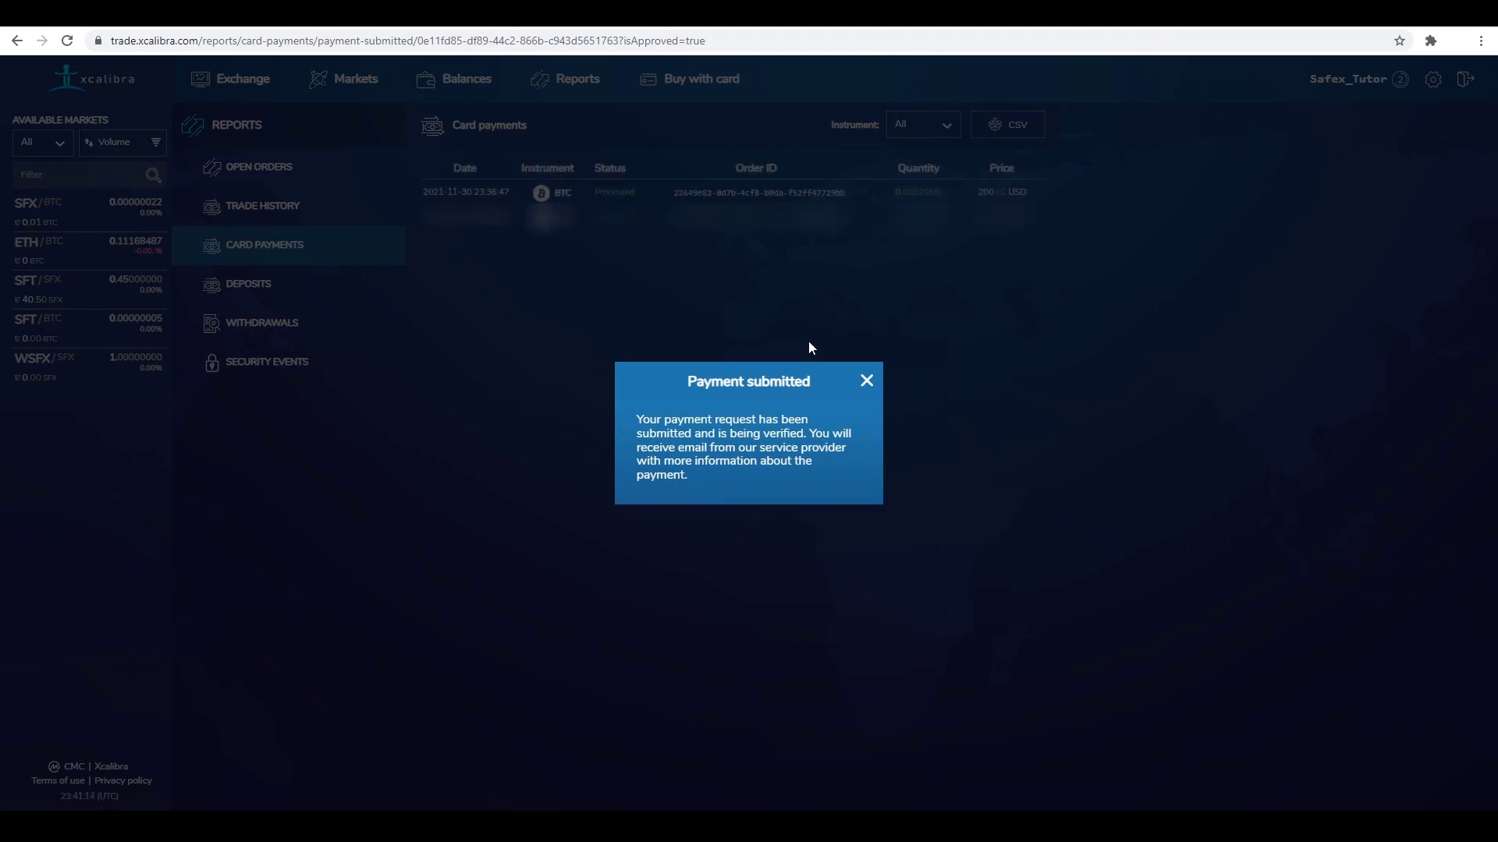
- Dismiss the payment-submitted notice and view the Bitcoin deposit page with 0.00320484 BTC available
{"action": "left_click", "coordinate": [867, 382]}
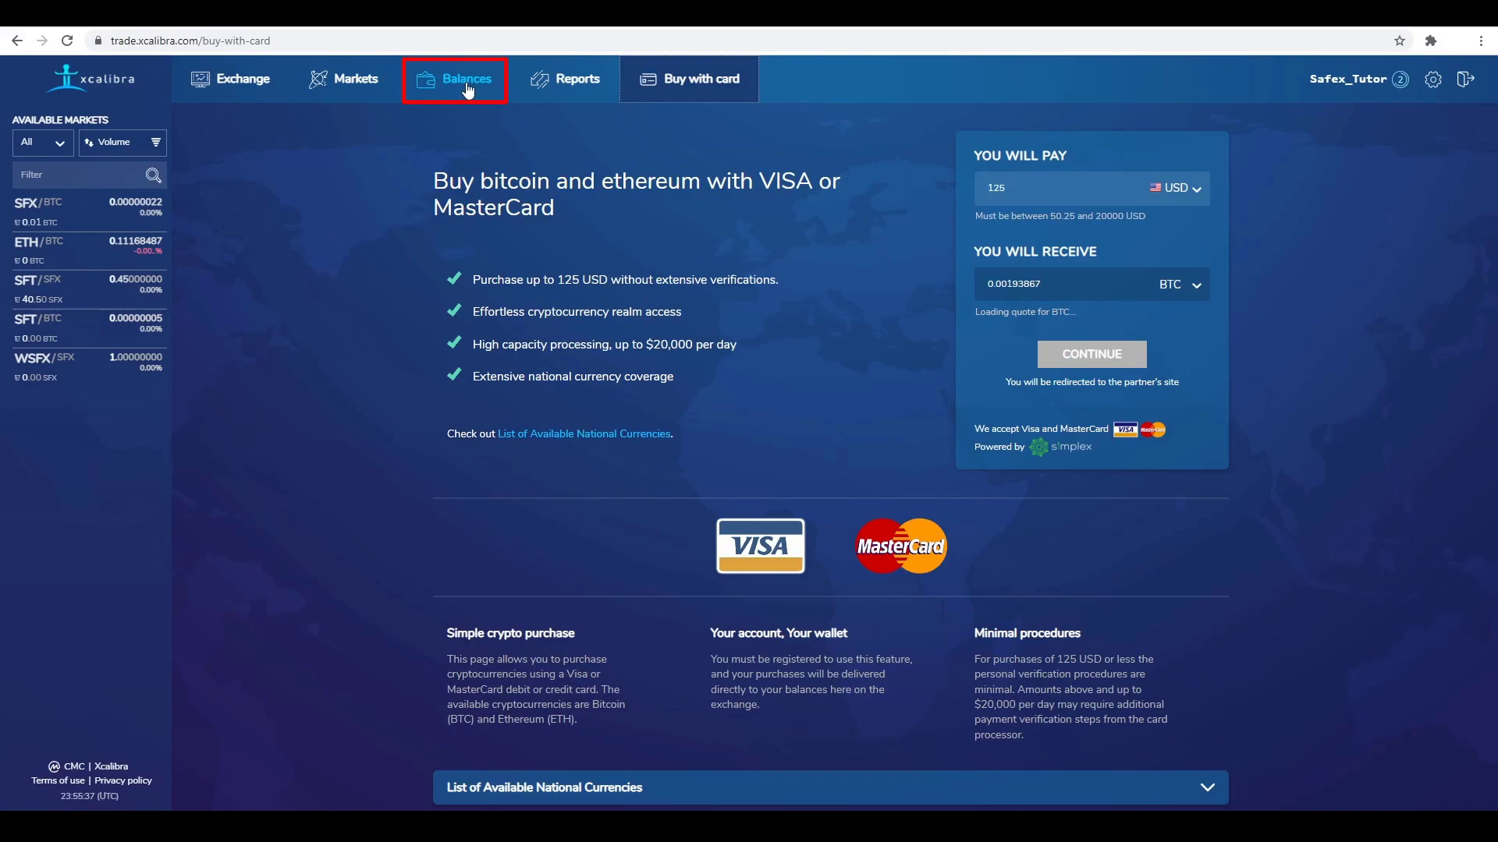
{"action": "left_click", "coordinate": [467, 91]}
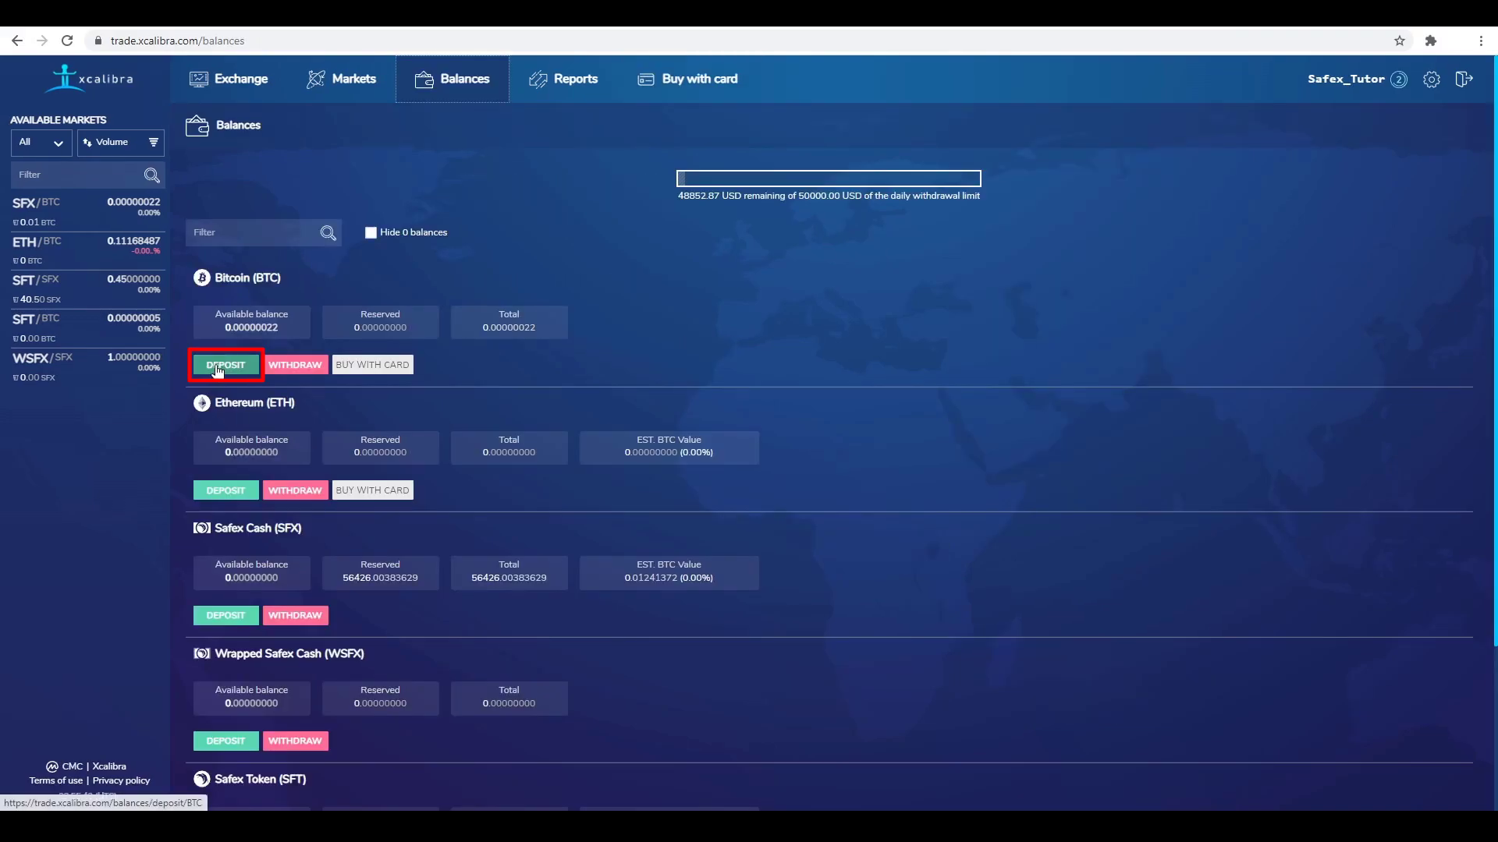
{"action": "left_click", "coordinate": [216, 367]}
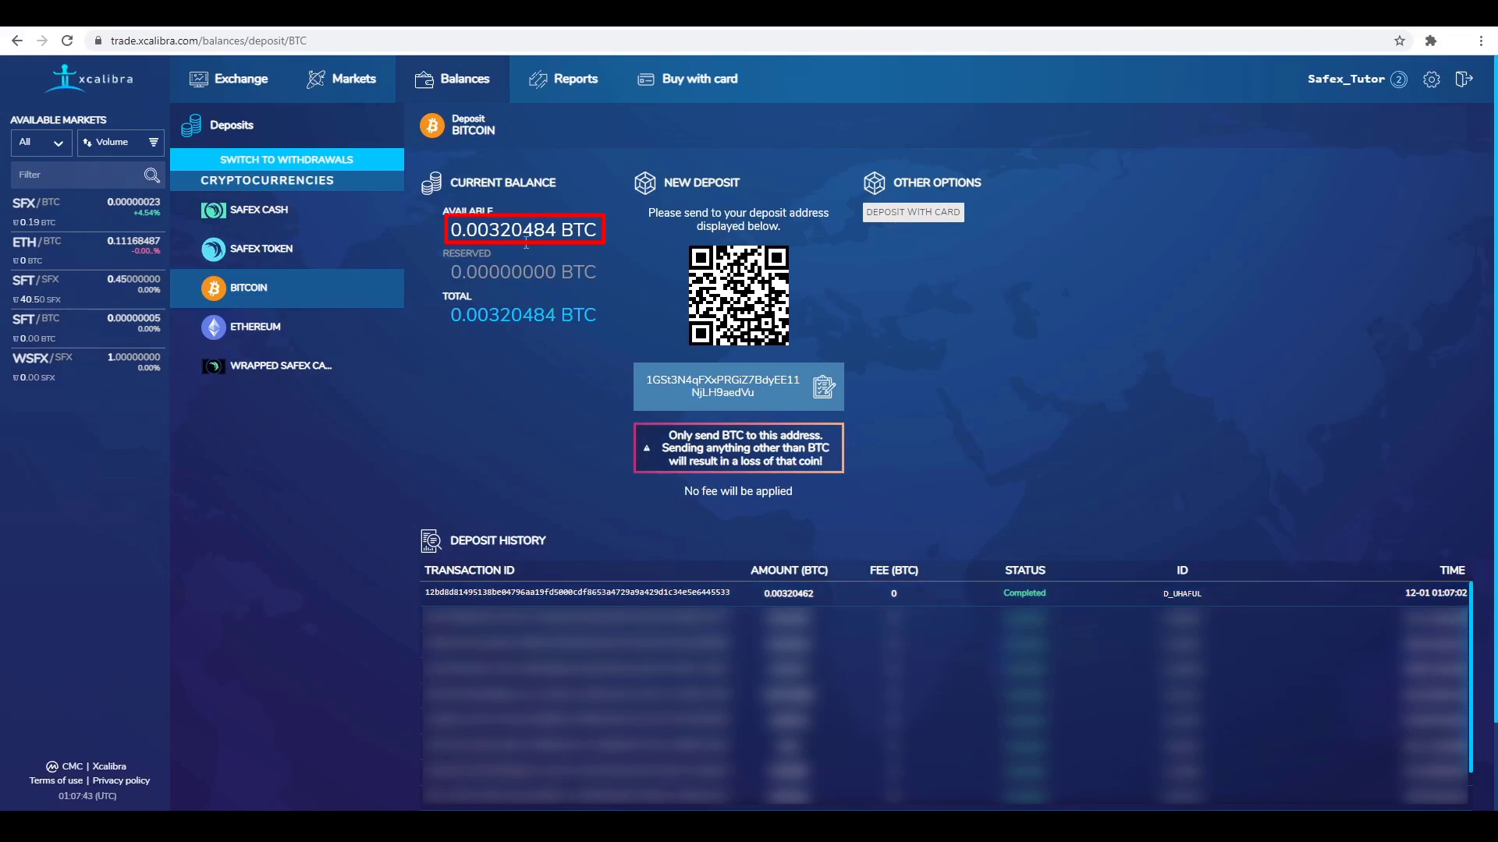
- On the SFX/BTC market, buy 13899.33860999 SFX with the full Bitcoin balance via MAX and confirm
{"action": "left_click_drag", "start_coordinate": [452, 228], "coordinate": [577, 233]}
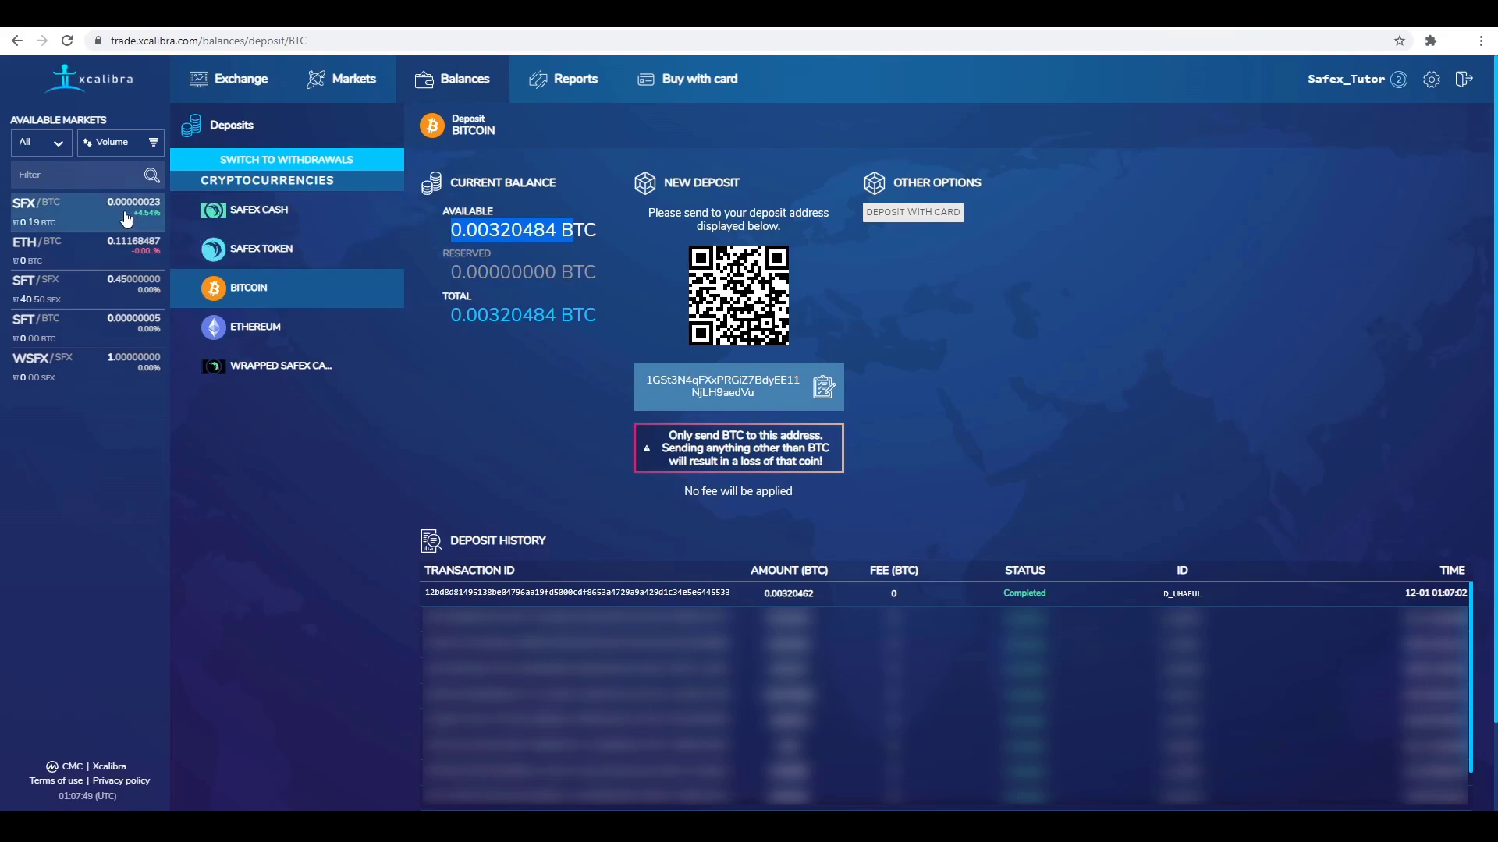
{"action": "left_click", "coordinate": [35, 212]}
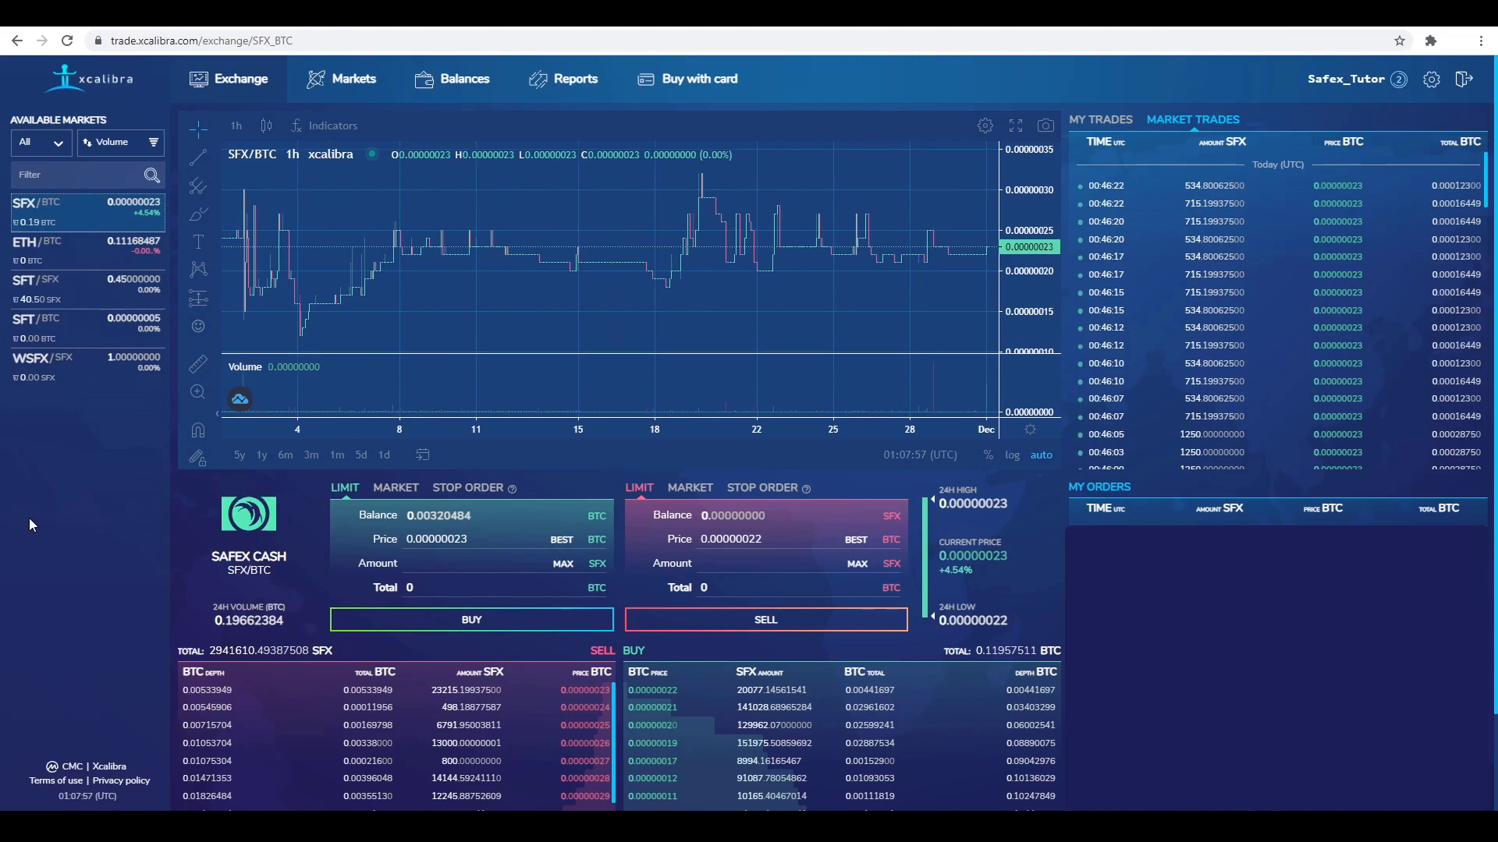
{"action": "left_click", "coordinate": [562, 566]}
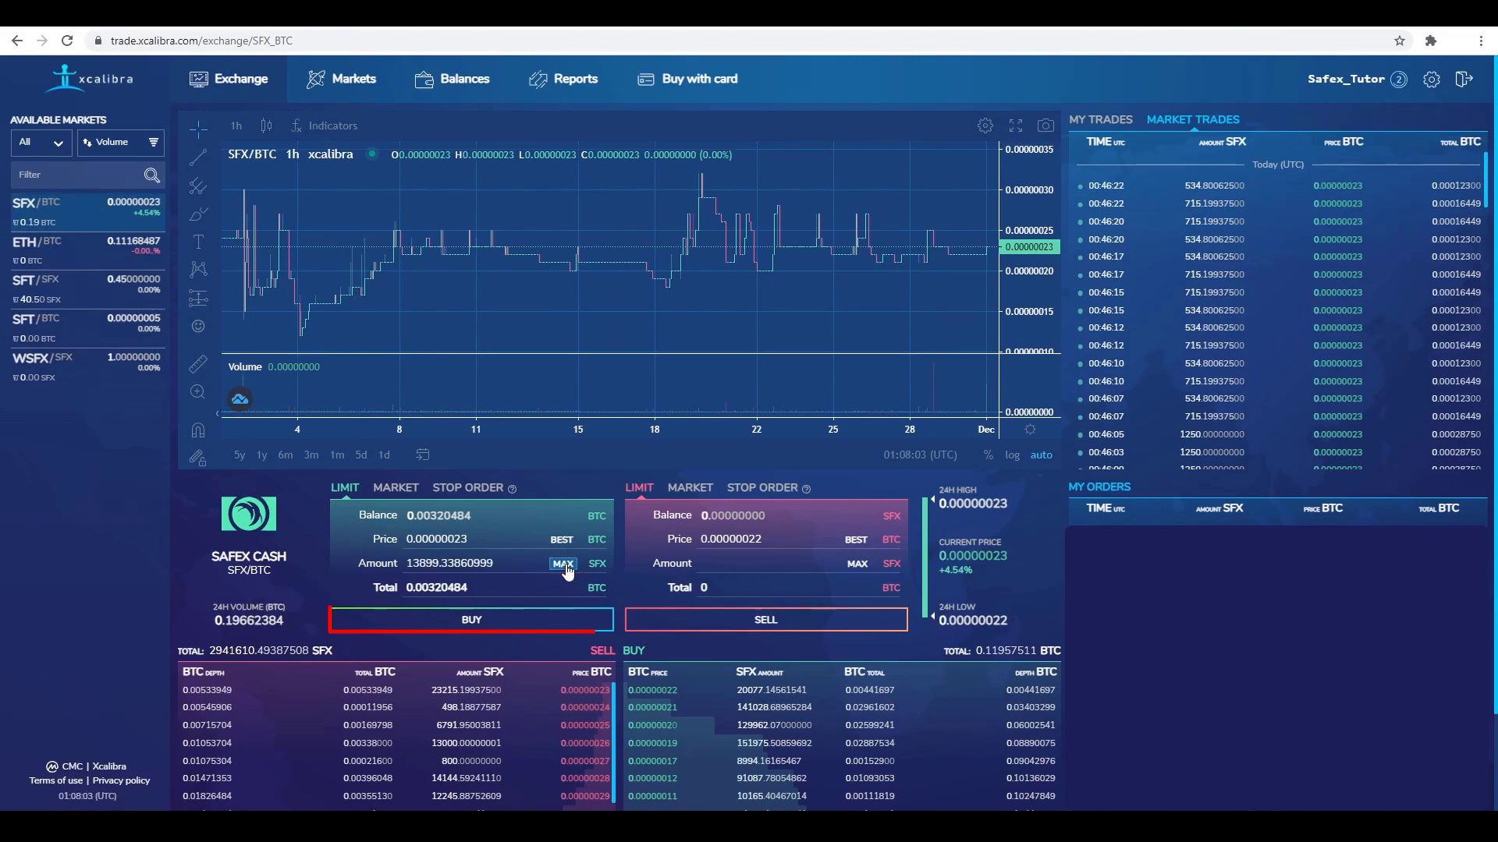
{"action": "left_click", "coordinate": [475, 623]}
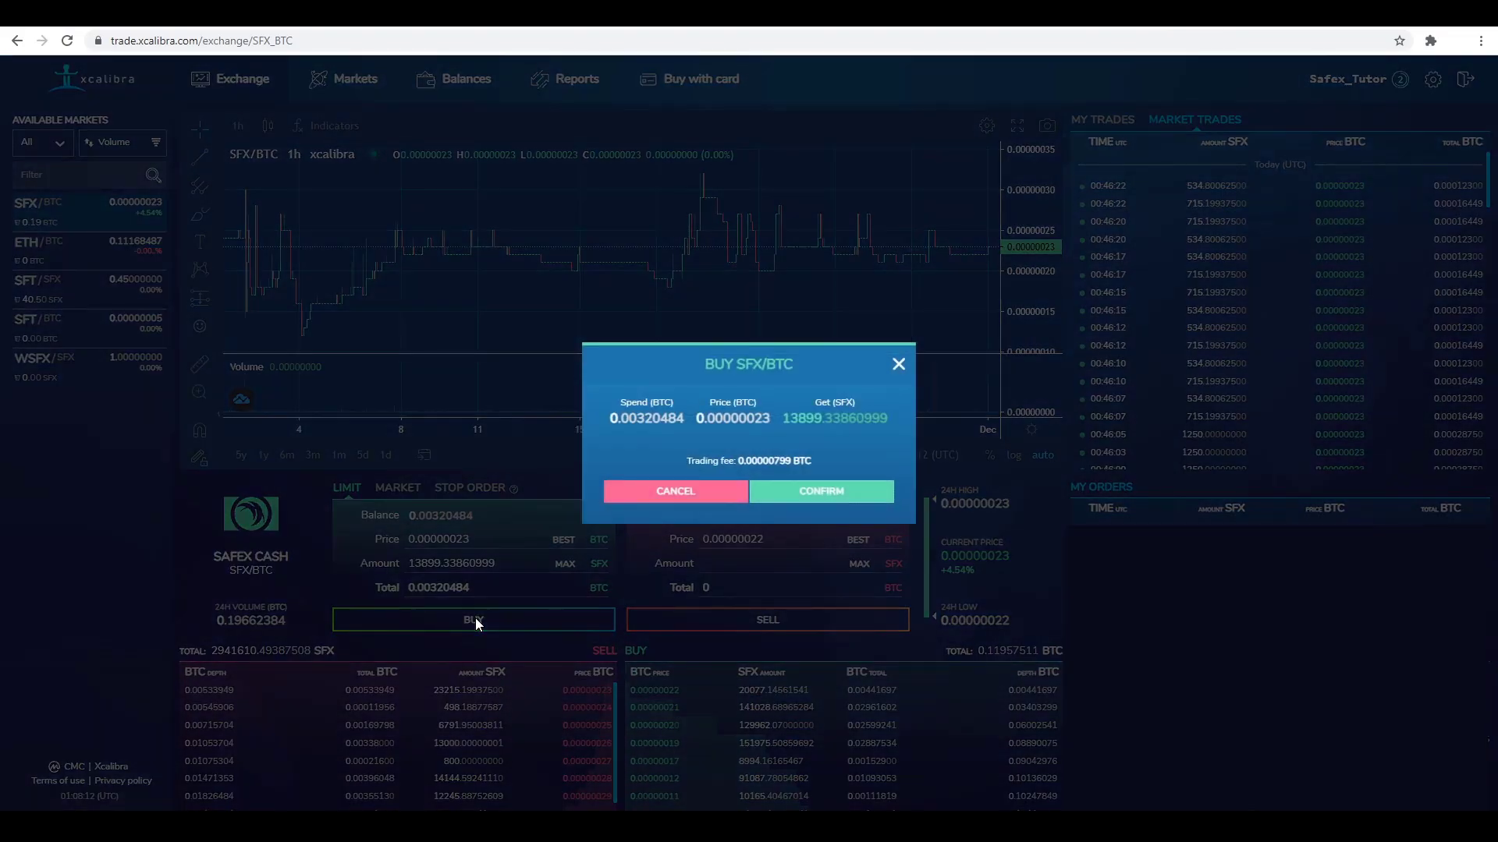
{"action": "left_click", "coordinate": [820, 493]}
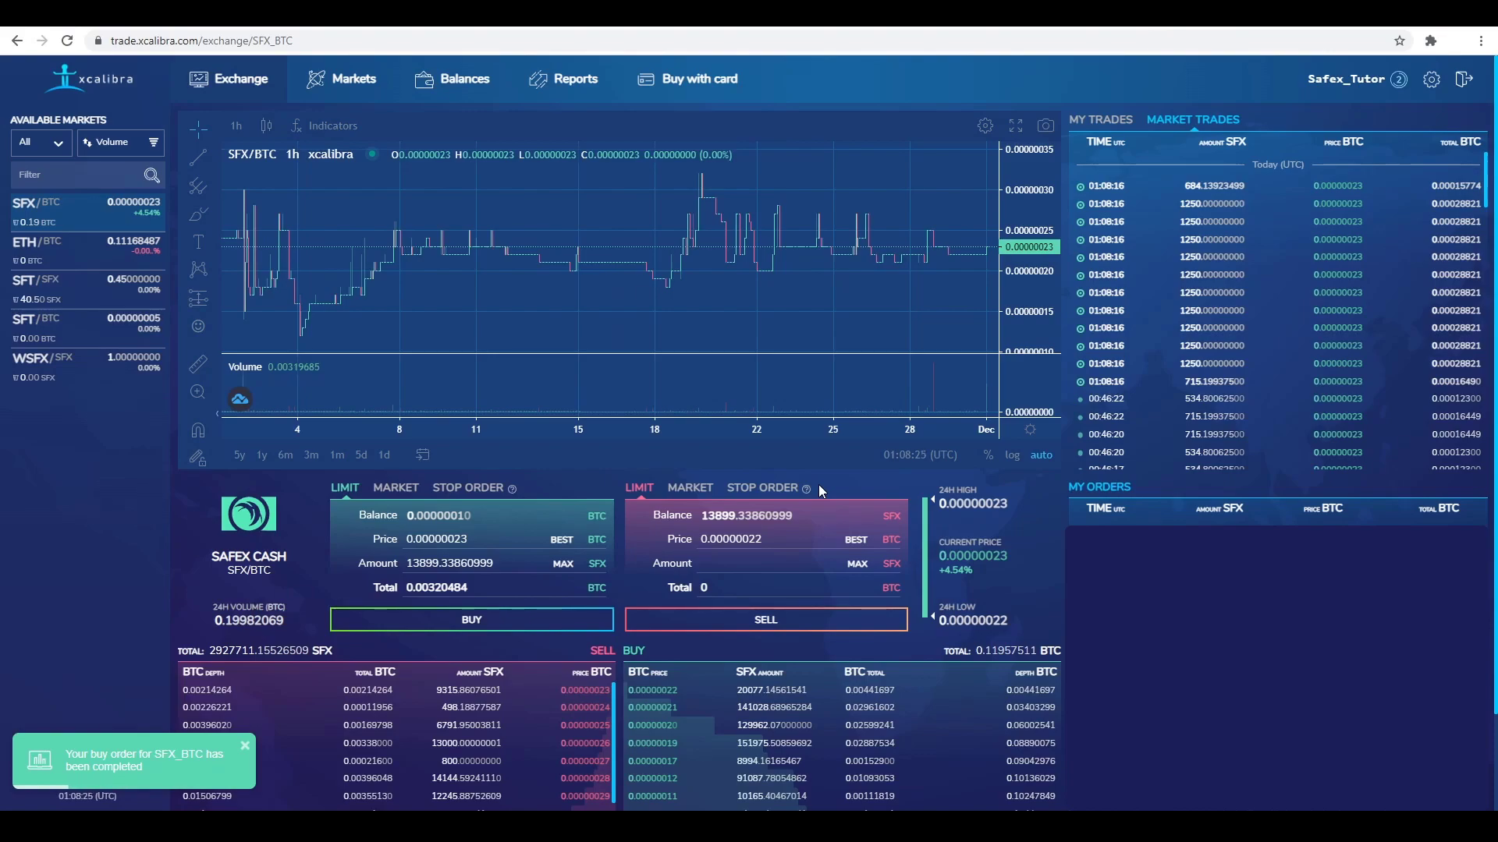
- Start a Safex Cash withdrawal from Balances and copy the TWM wallet's receiving address
{"action": "left_click", "coordinate": [465, 85]}
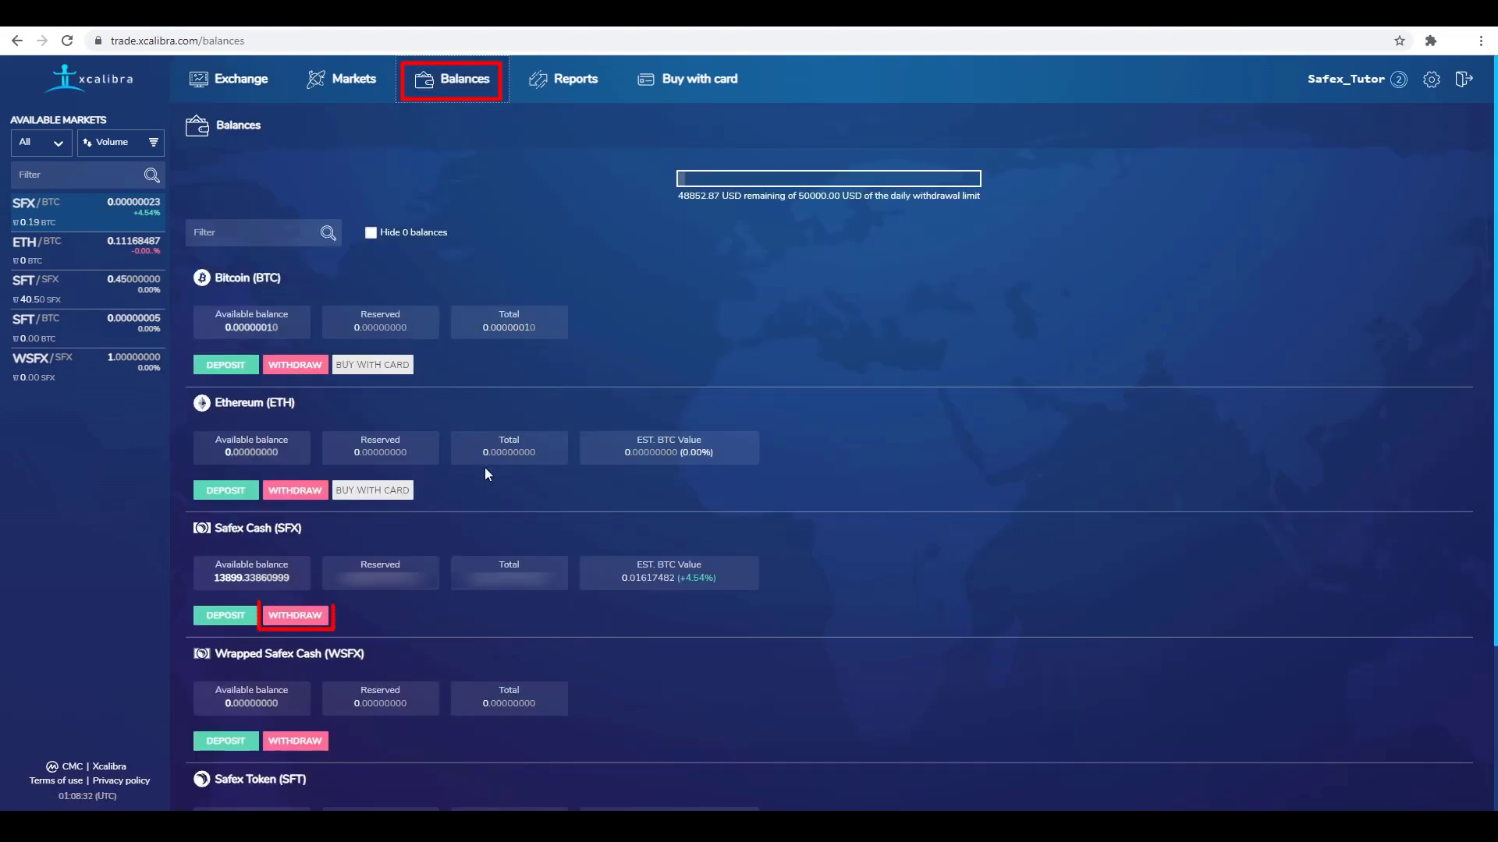
{"action": "left_click", "coordinate": [294, 620]}
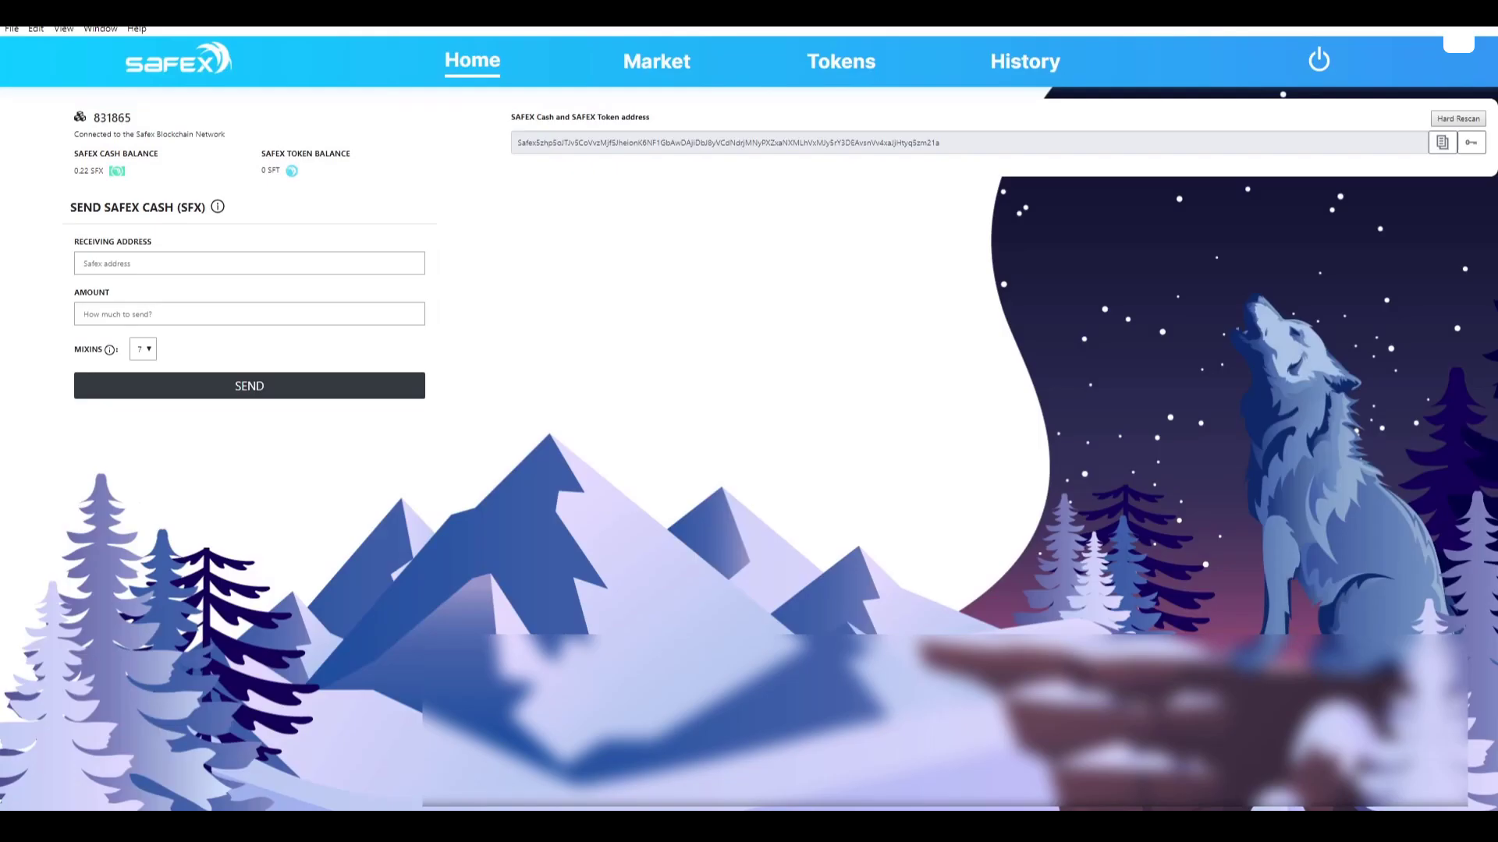
{"action": "left_click", "coordinate": [1442, 142]}
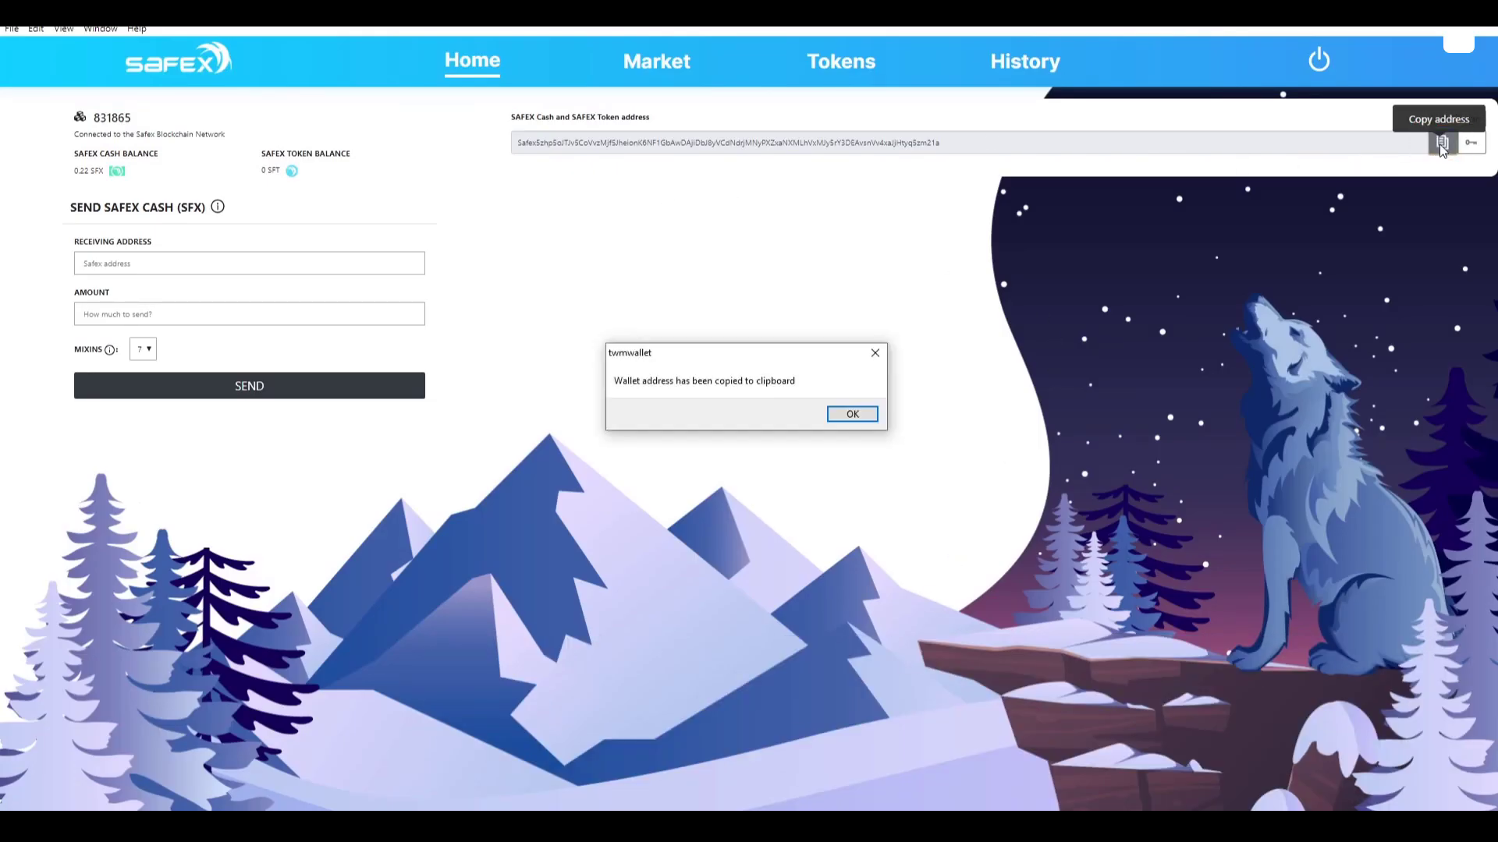
- Paste the wallet address and the full 13899.33860999 SFX balance, then submit the withdrawal with 2FA
{"action": "left_click", "coordinate": [854, 415]}
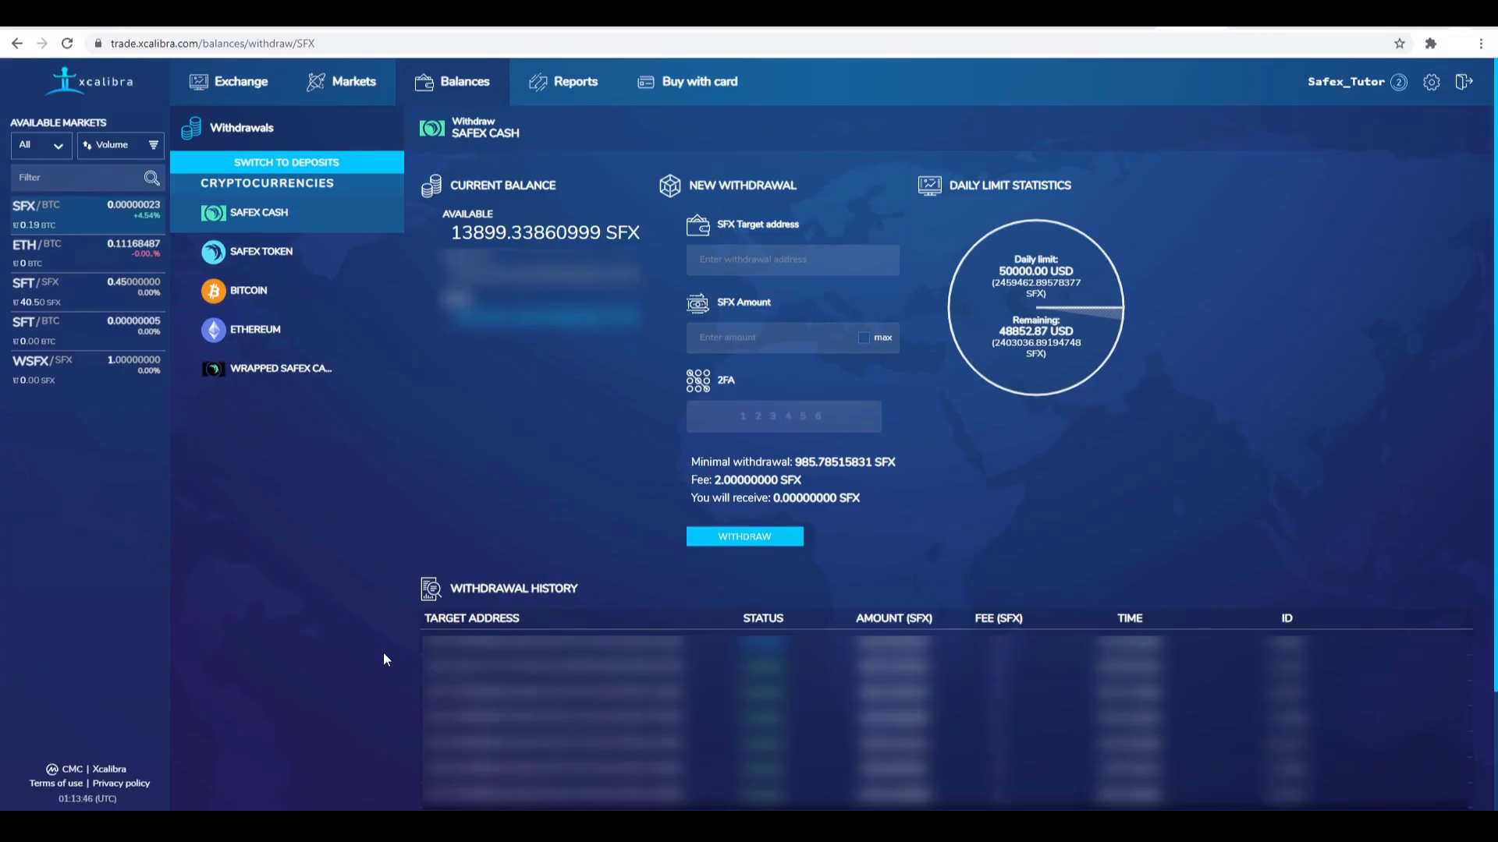
{"action": "left_click", "coordinate": [713, 264]}
{"action": "right_click", "coordinate": [716, 265]}
{"action": "left_click", "coordinate": [750, 387]}
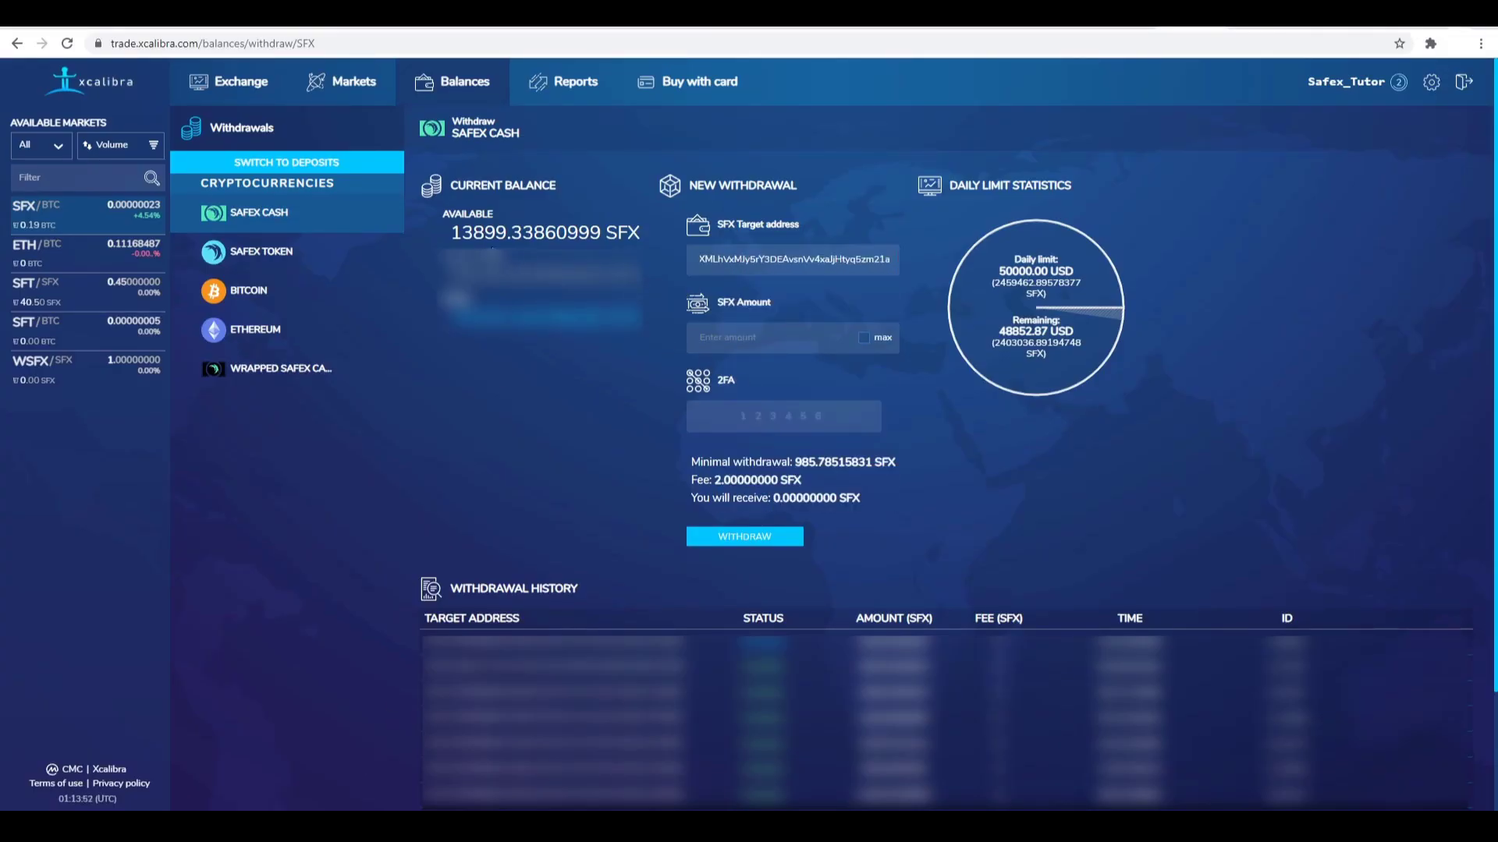
{"action": "left_click_drag", "start_coordinate": [450, 233], "coordinate": [604, 233]}
{"action": "right_click", "coordinate": [582, 232]}
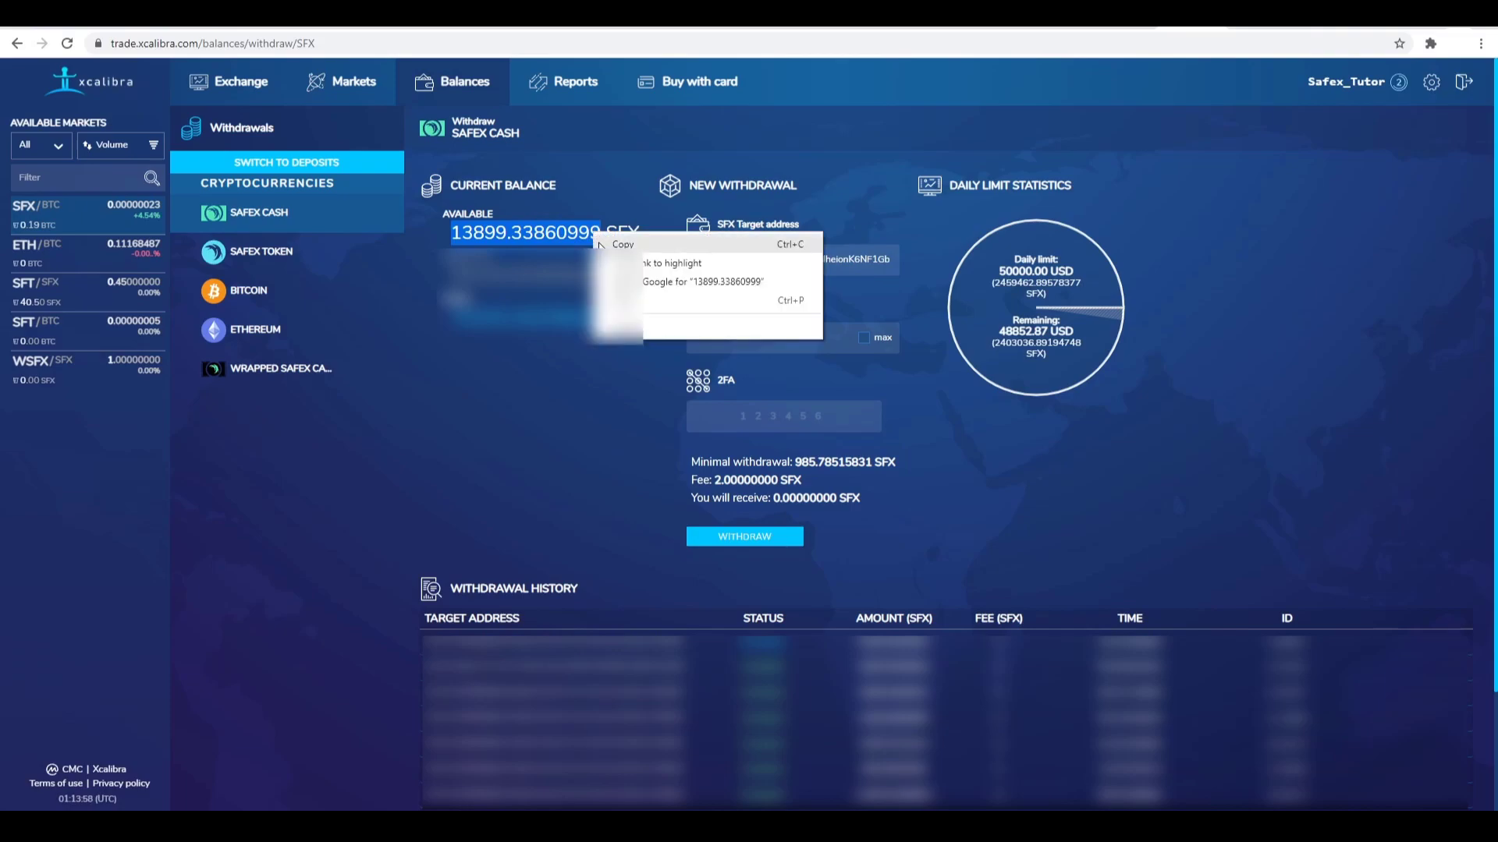
{"action": "left_click", "coordinate": [609, 256]}
{"action": "right_click", "coordinate": [703, 333]}
{"action": "left_click", "coordinate": [742, 429]}
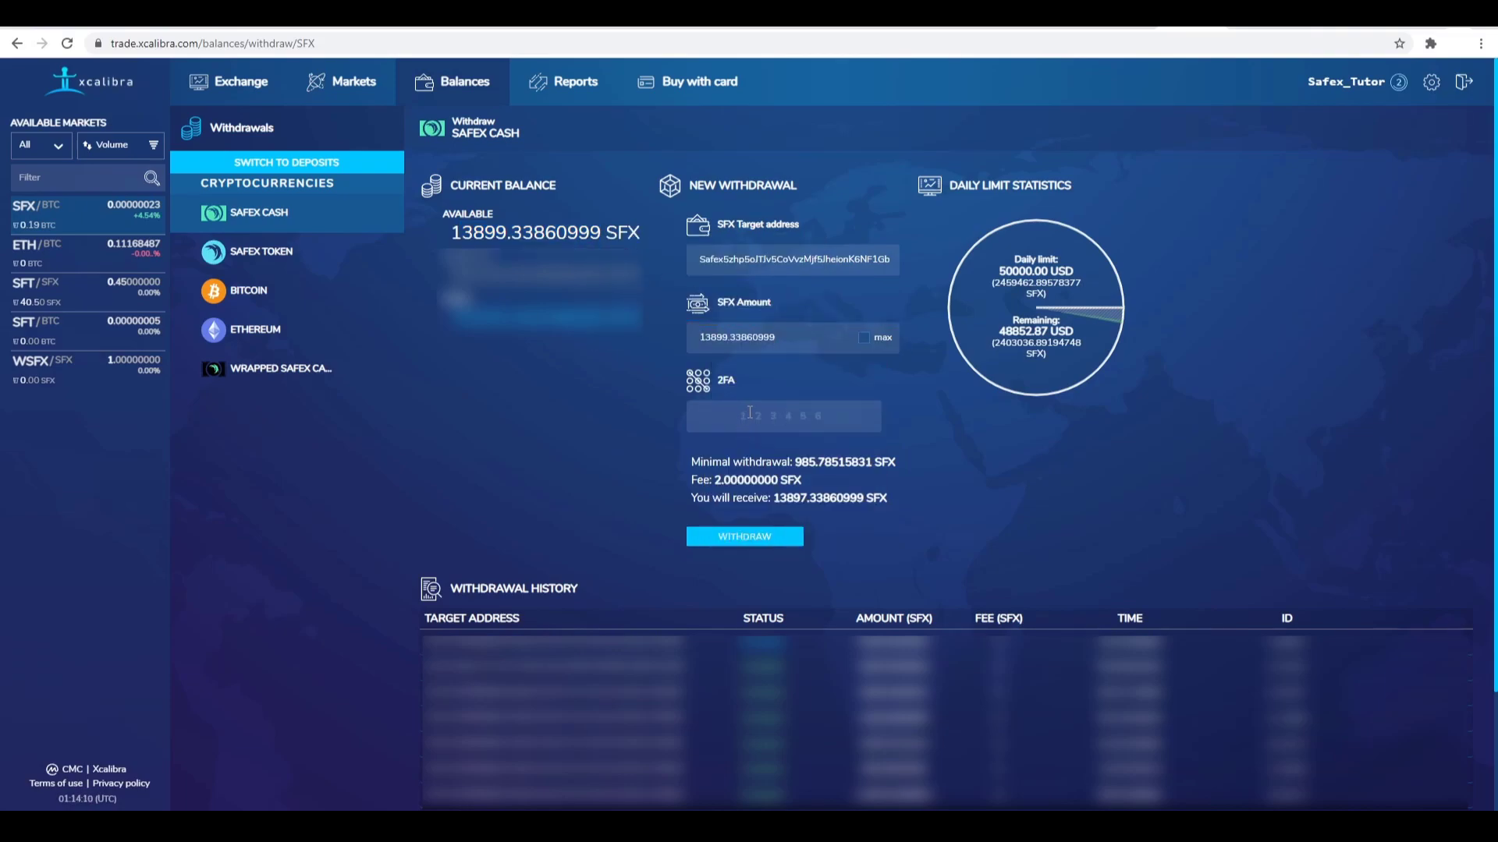
{"action": "left_click", "coordinate": [750, 541]}
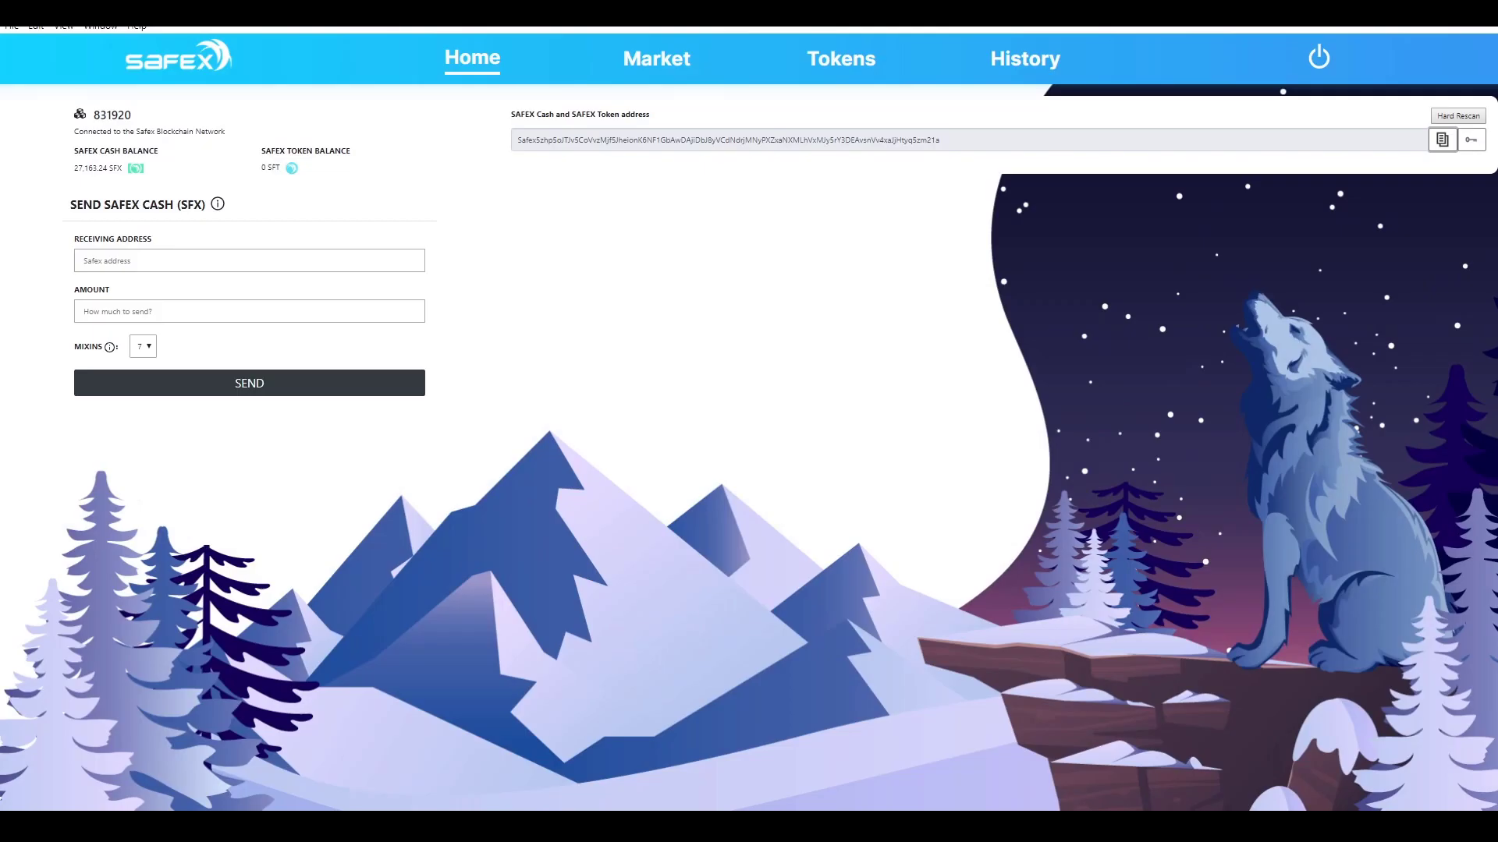
- Check the wallet's History for the 13897.33860999 SFX arrival, then go to the Market
{"action": "left_click", "coordinate": [1015, 63]}
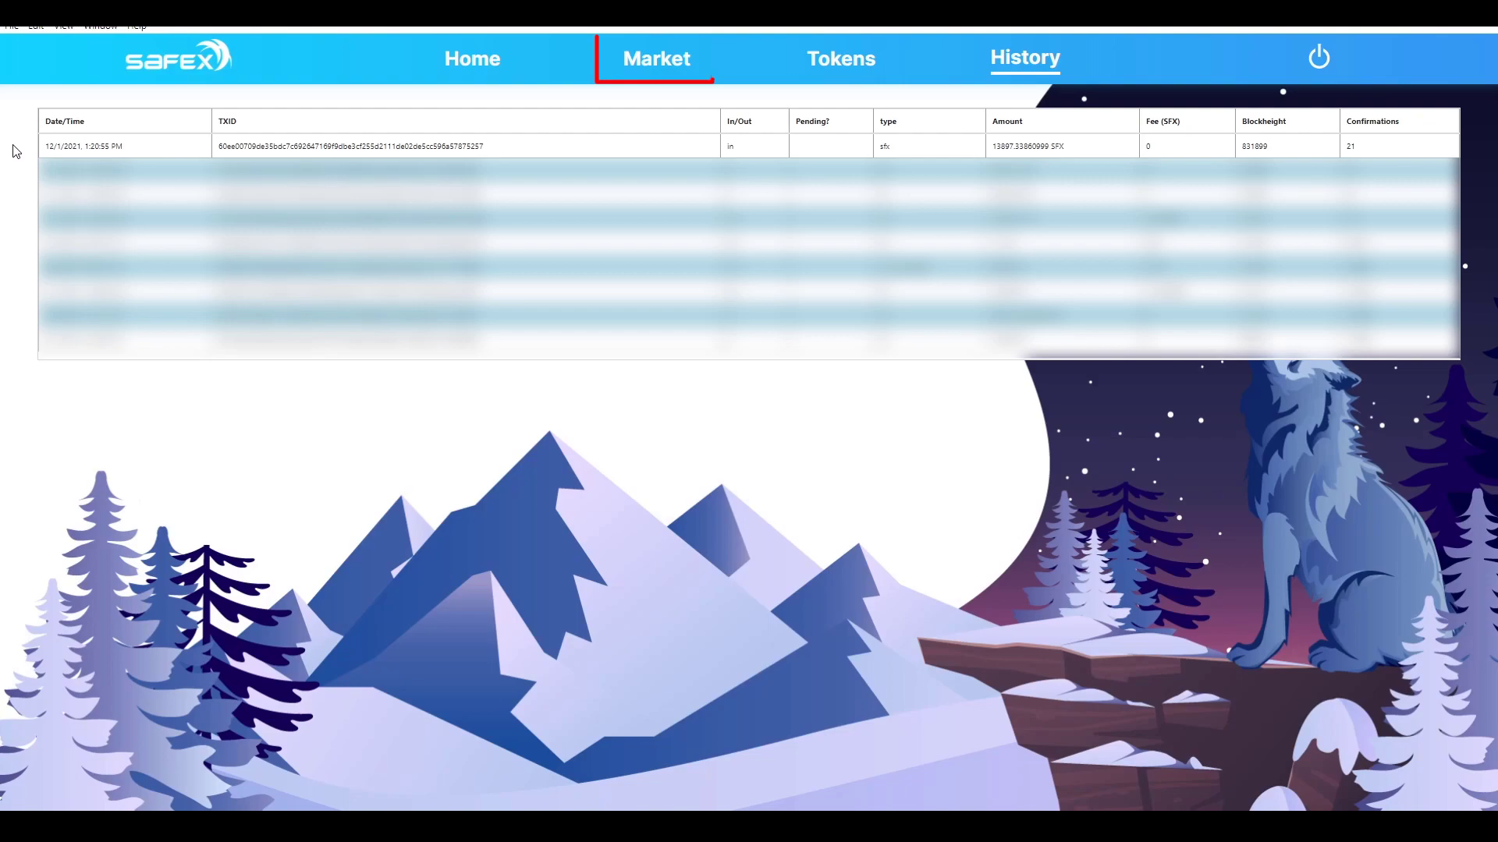
{"action": "left_click", "coordinate": [670, 63]}
- Show the marketplace product listings and scroll down through them
{"action": "left_click", "coordinate": [451, 212]}
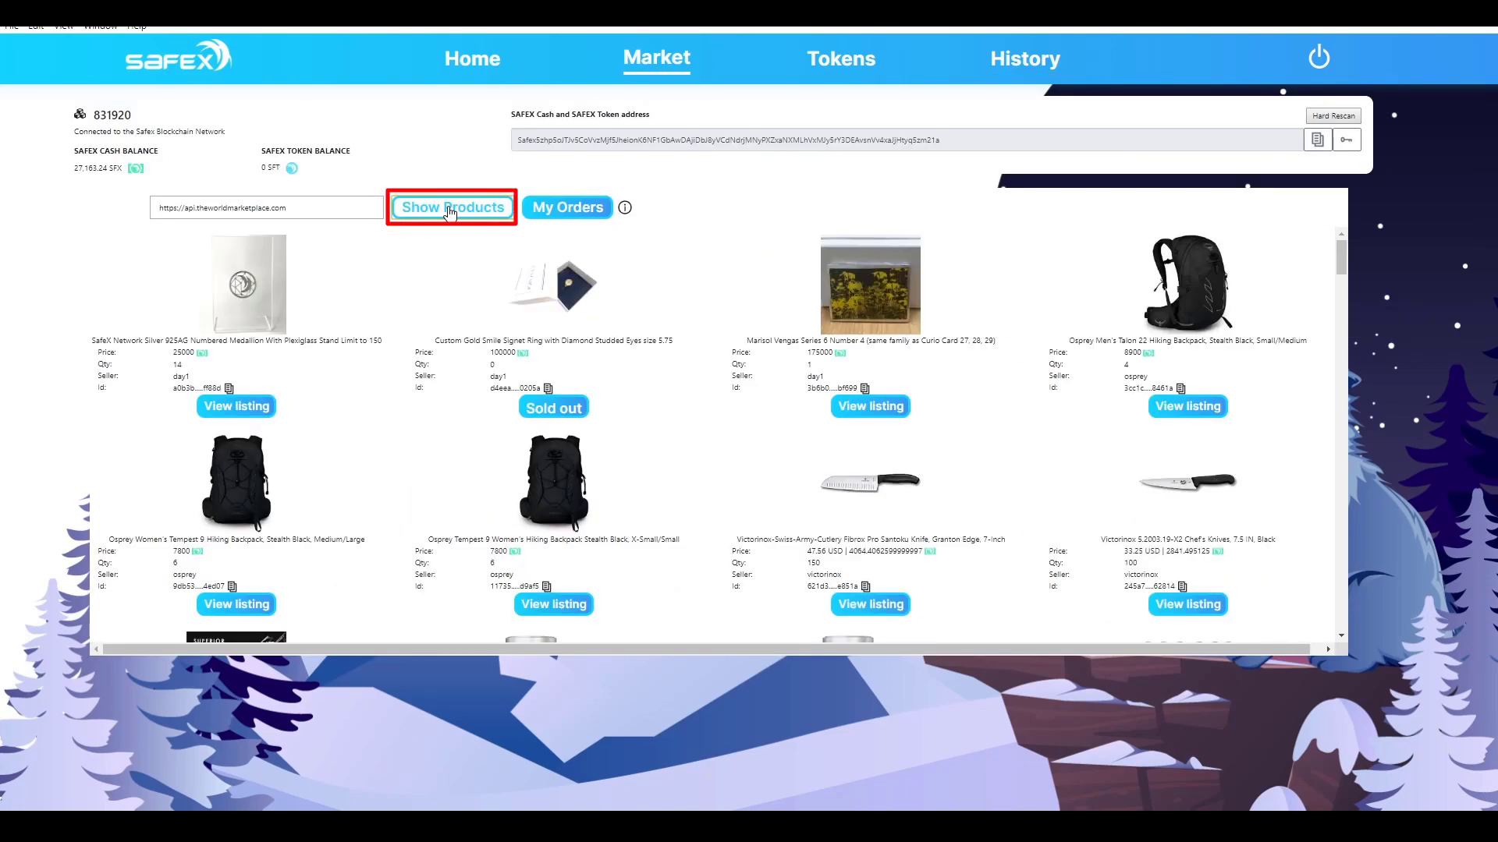
{"action": "scroll", "coordinate": [1342, 253], "scroll_direction": "down", "scroll_amount": 1}
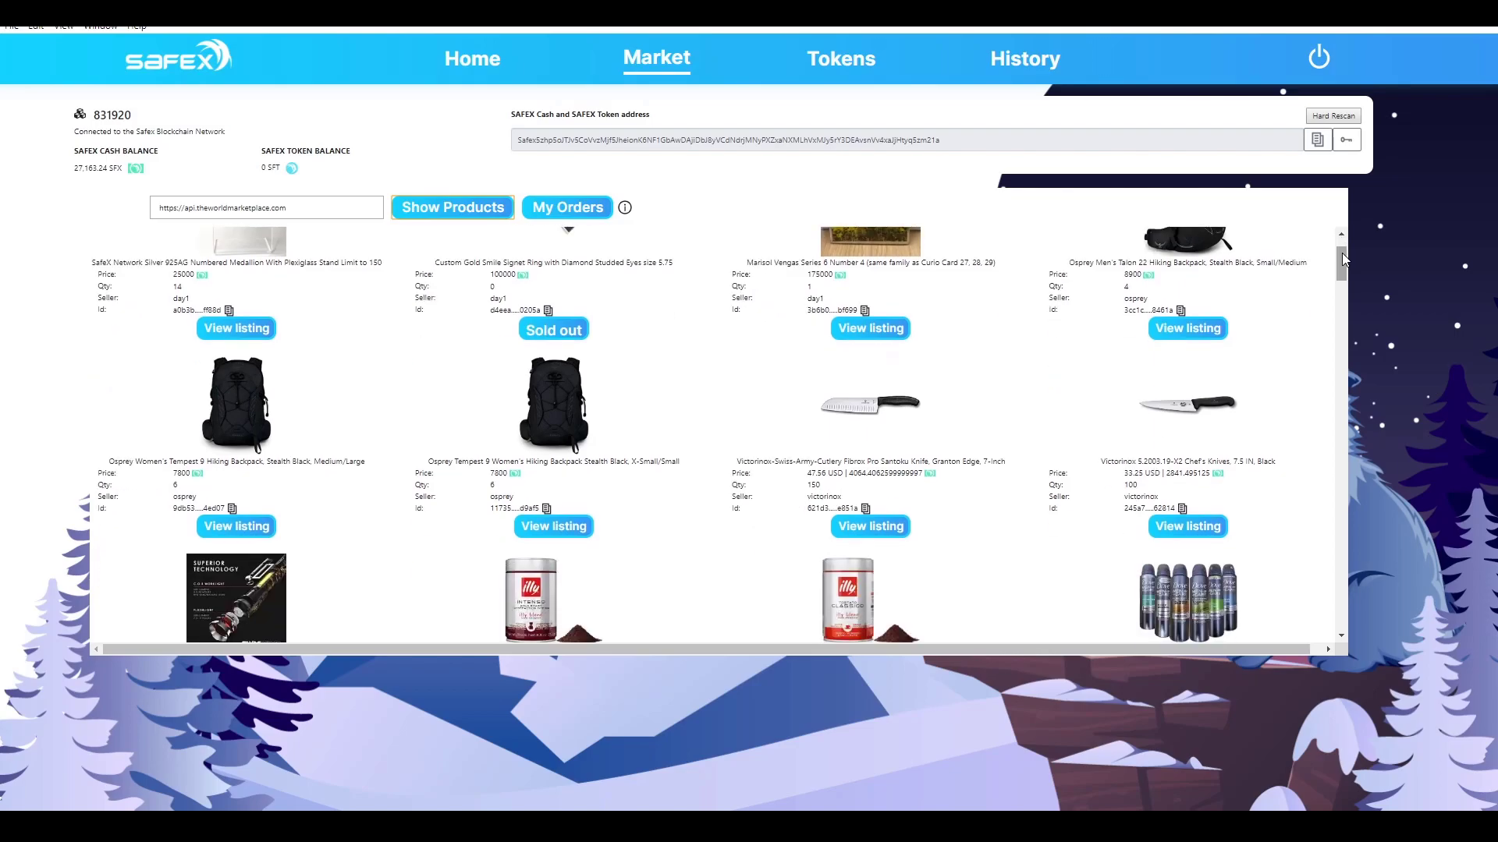
{"action": "scroll", "coordinate": [1341, 253], "scroll_direction": "down", "scroll_amount": 1}
{"action": "scroll", "coordinate": [1342, 253], "scroll_direction": "down", "scroll_amount": 1}
{"action": "scroll", "coordinate": [1342, 253], "scroll_direction": "down", "scroll_amount": 1}
{"action": "scroll", "coordinate": [1343, 253], "scroll_direction": "down", "scroll_amount": 1}
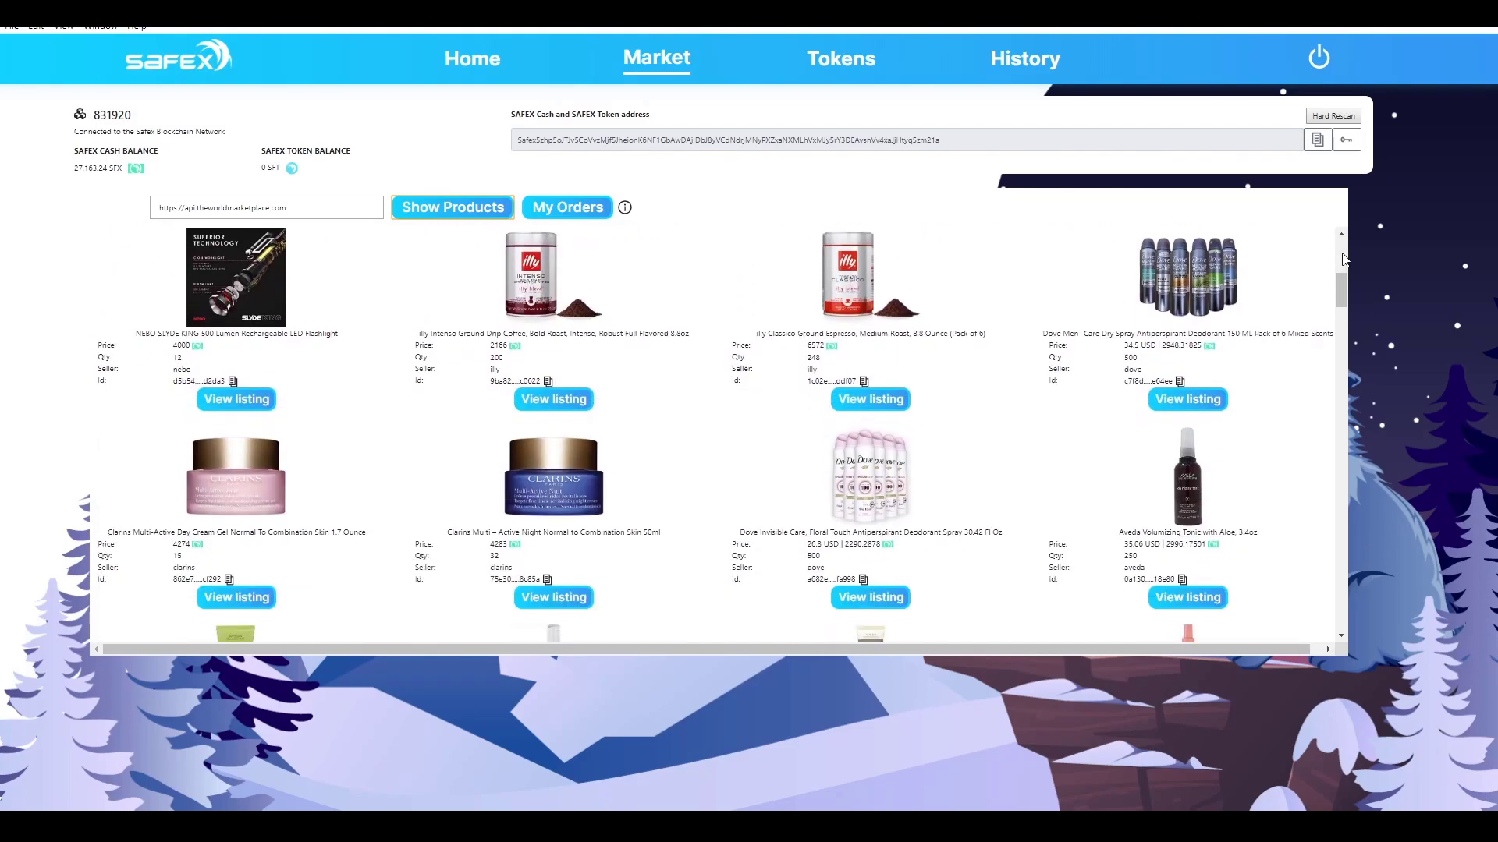
{"action": "scroll", "coordinate": [1342, 253], "scroll_direction": "down", "scroll_amount": 1}
{"action": "scroll", "coordinate": [1343, 253], "scroll_direction": "down", "scroll_amount": 1}
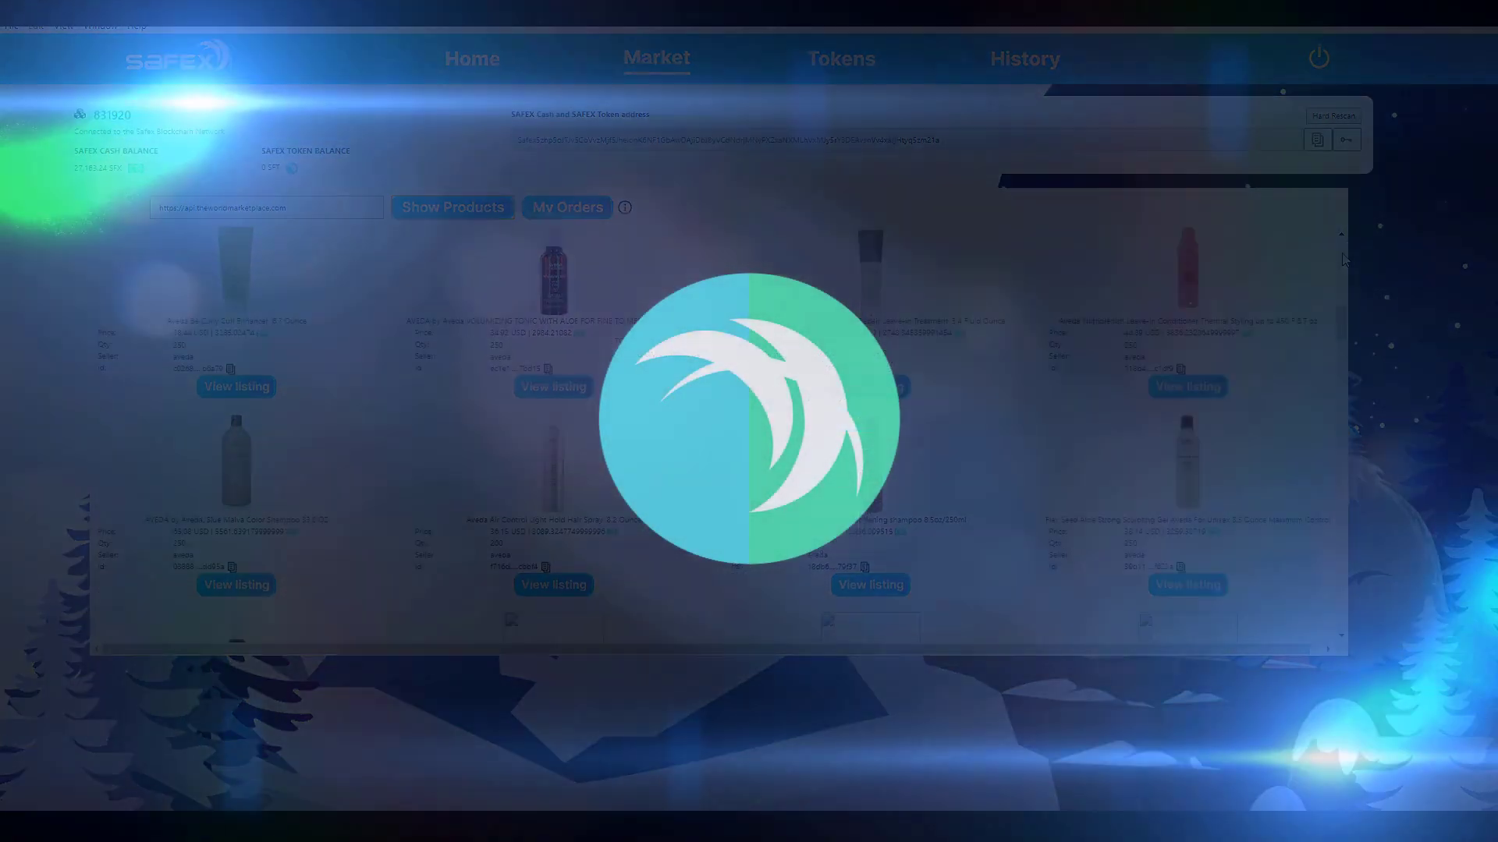